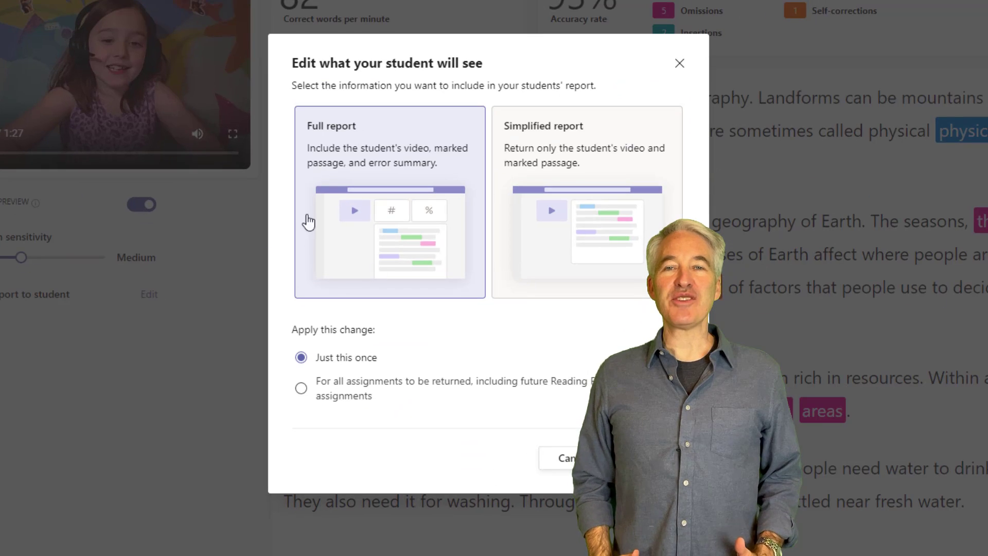
pyautogui.click(533, 302)
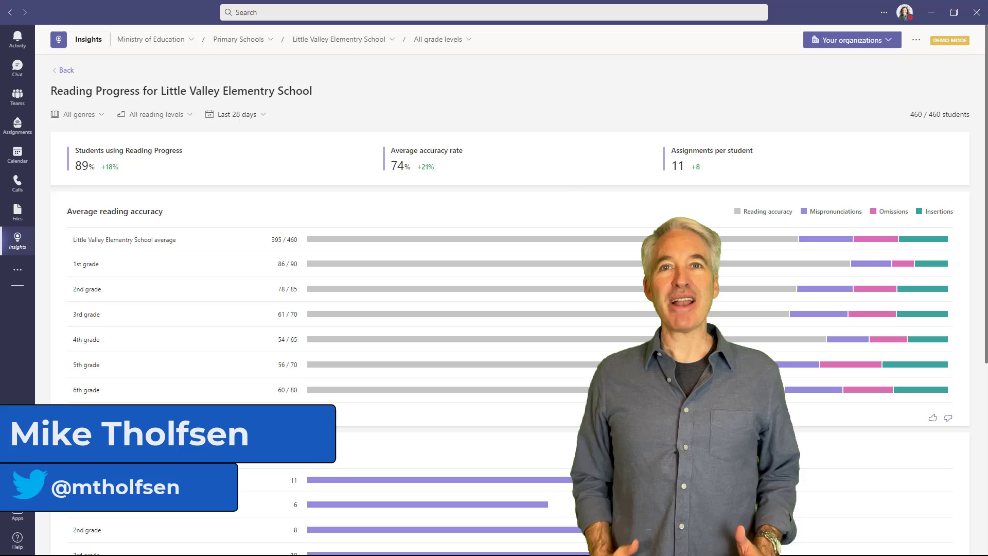
pyautogui.scroll(-6, 225, 268)
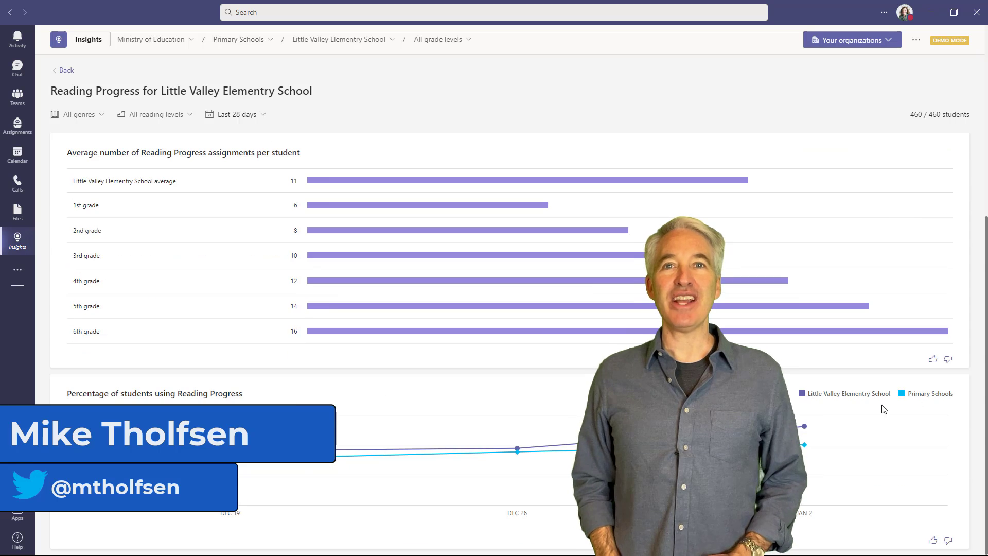
pyautogui.click(225, 278)
pyautogui.scroll(-10, 225, 268)
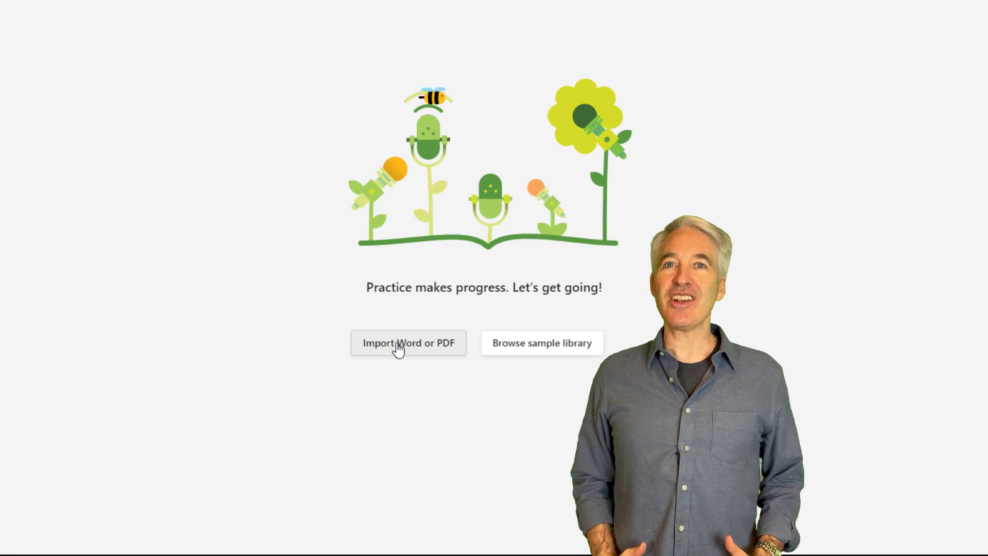
pyautogui.click(399, 343)
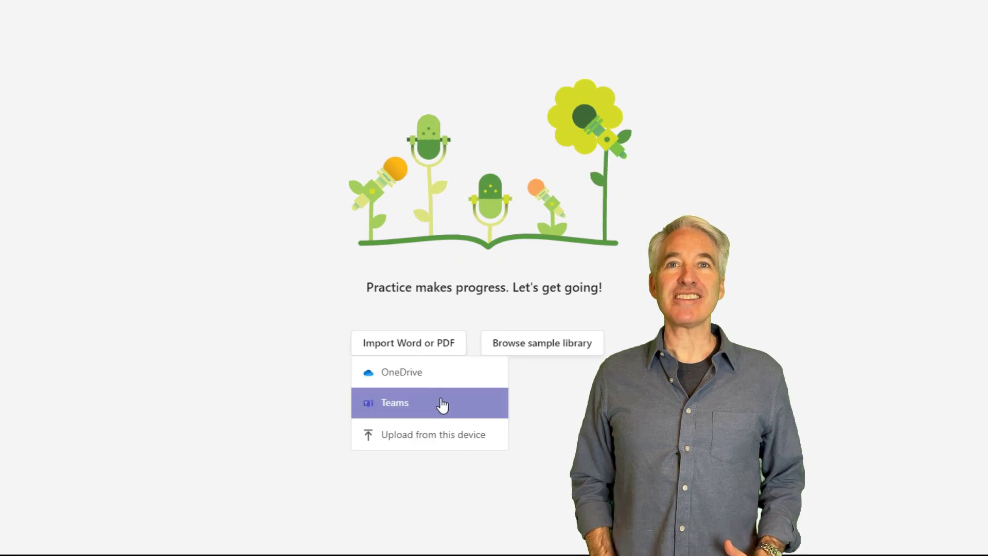
pyautogui.click(443, 407)
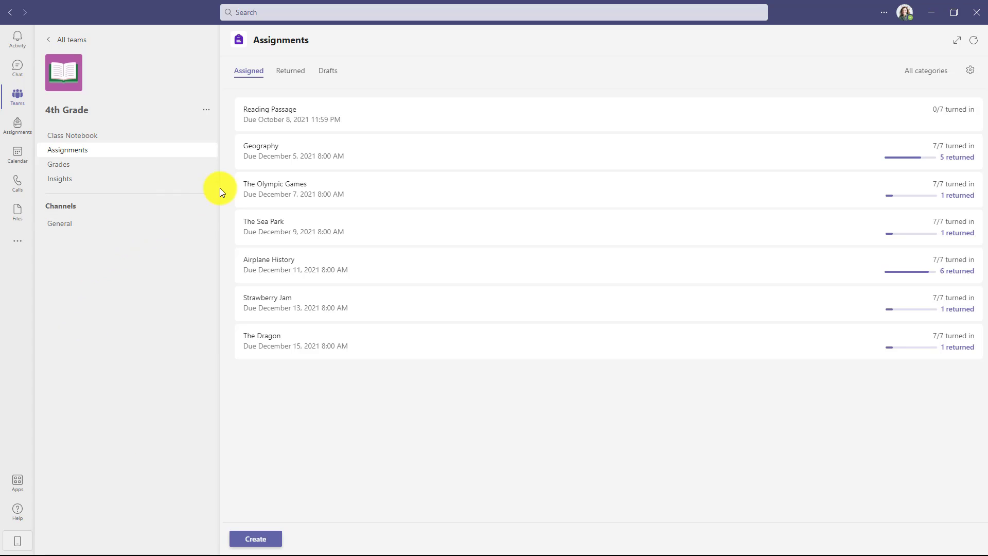
# In the first student's turned-in Geography work, save Full report as the returned format for all assignments, including future Reading Progress assignments
pyautogui.click(407, 156)
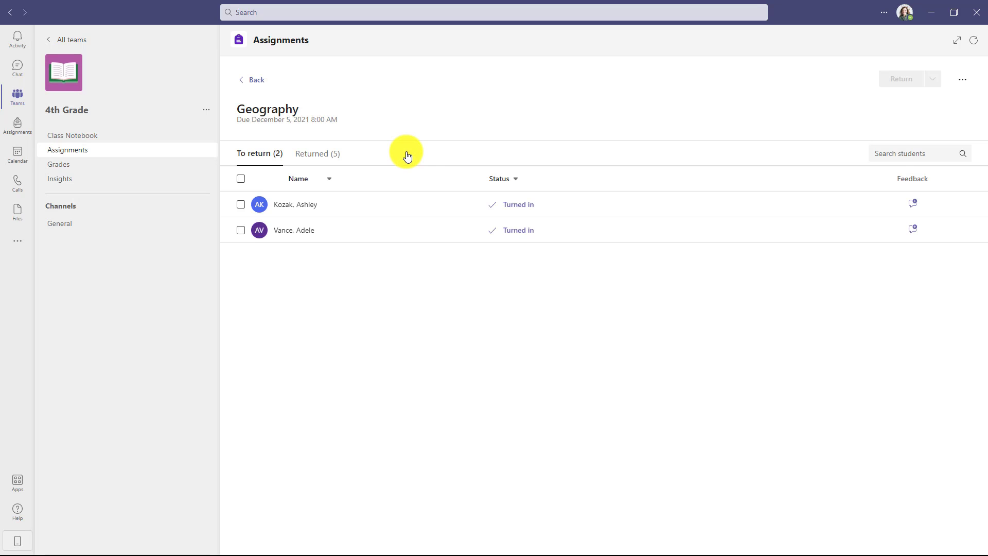
pyautogui.click(315, 204)
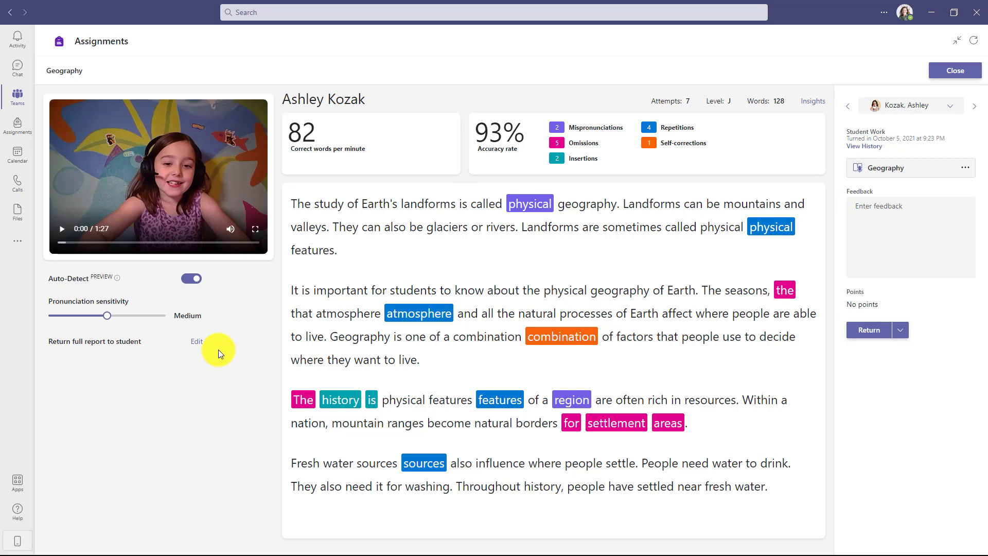
pyautogui.click(197, 342)
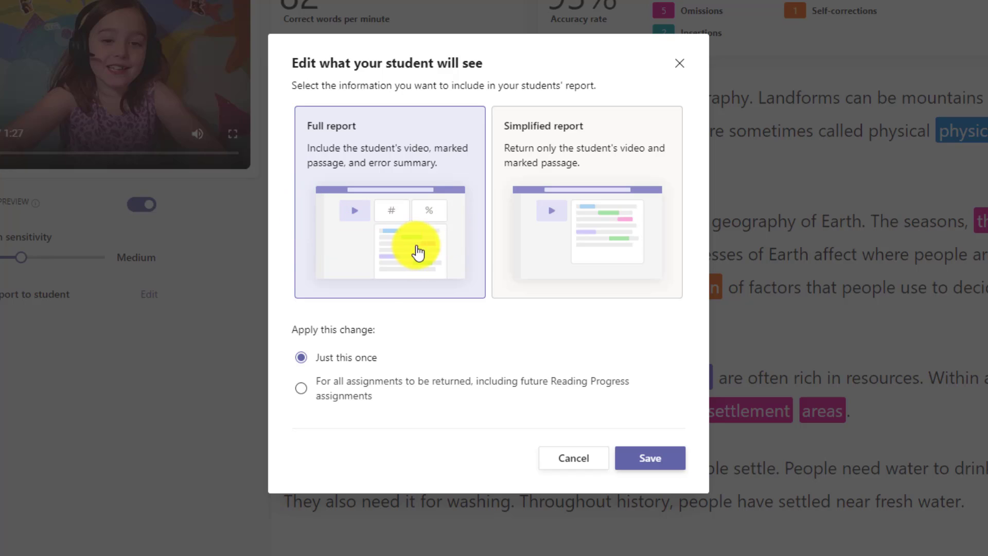
pyautogui.click(581, 238)
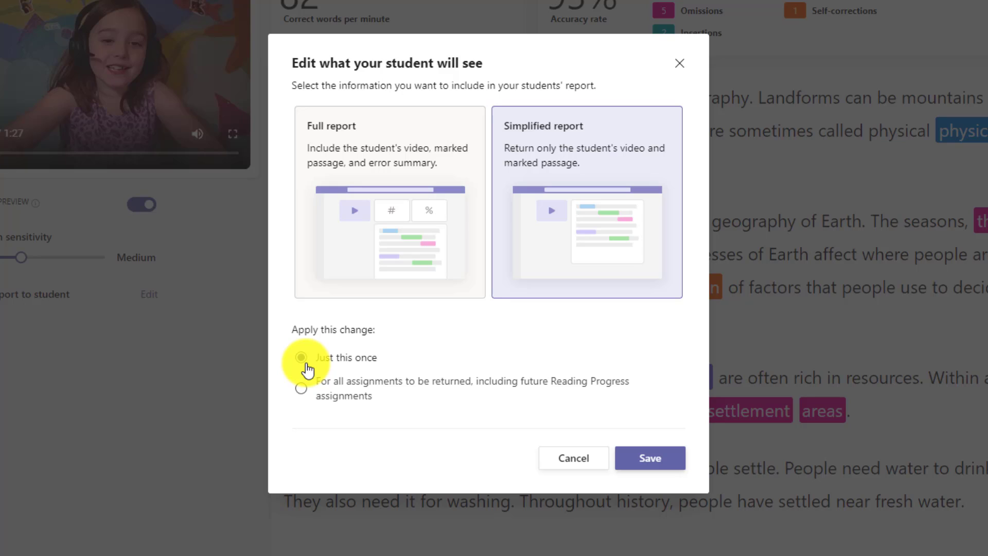
pyautogui.click(301, 390)
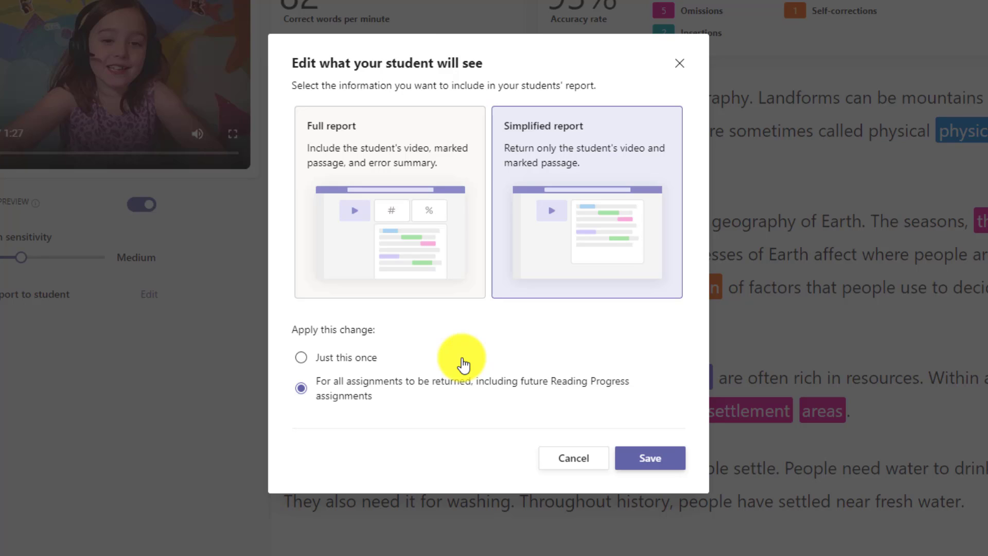
pyautogui.click(416, 207)
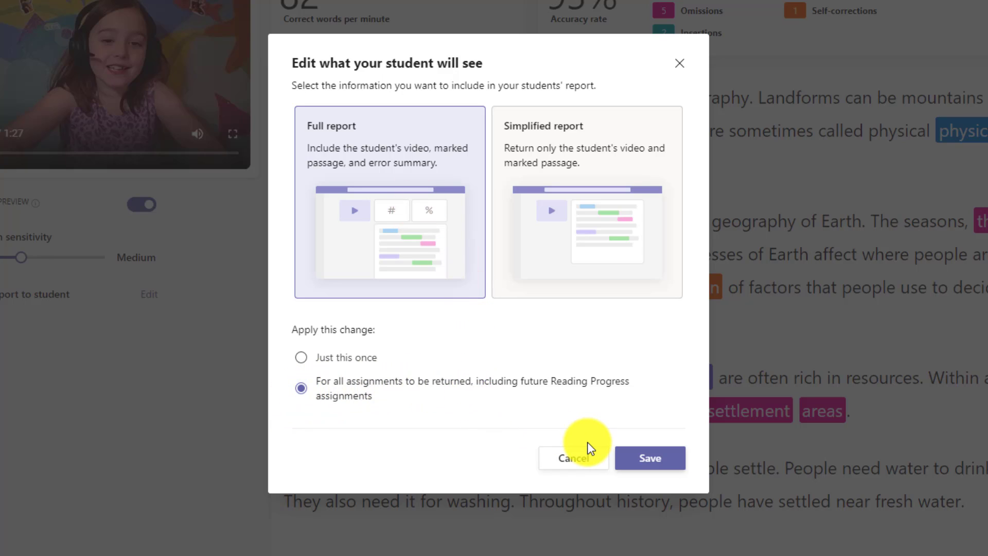
pyautogui.click(662, 459)
# Write a short "Great job" feedback comment addressed to the student and return the Geography work
pyautogui.click(898, 219)
pyautogui.write('Great job Ashley!')
pyautogui.click(869, 331)
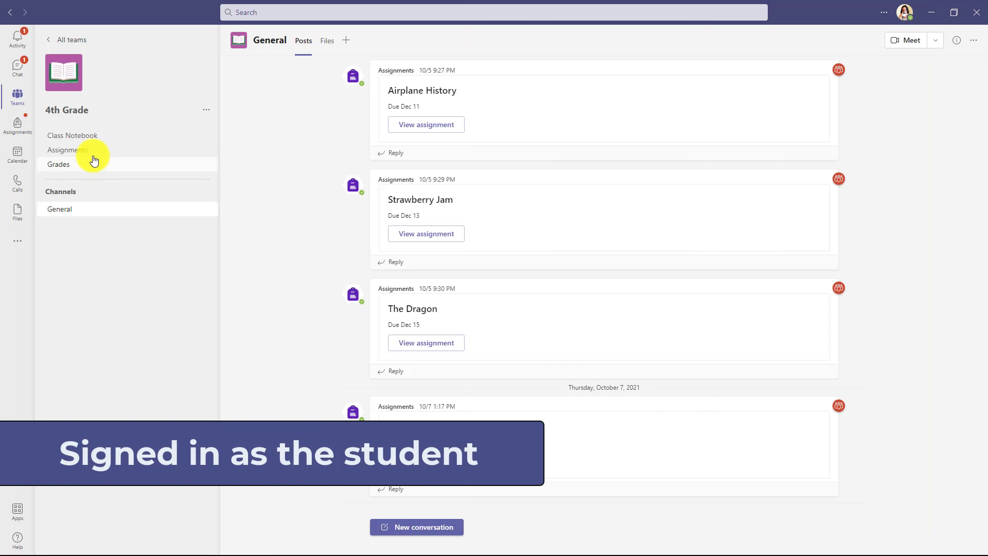
# From the student account's chat notifications, open the returned Geography assignment and its attached reading report
pyautogui.click(18, 66)
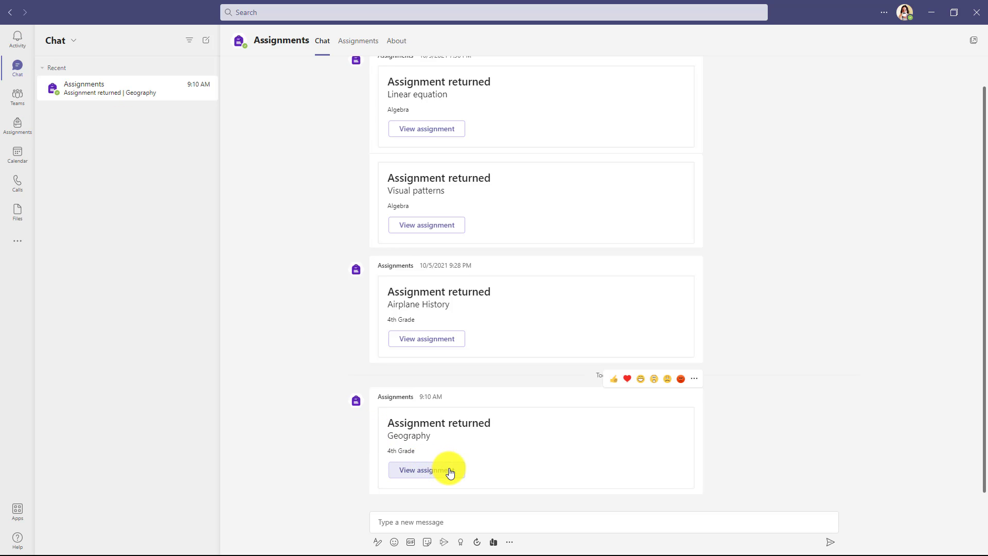
pyautogui.click(449, 471)
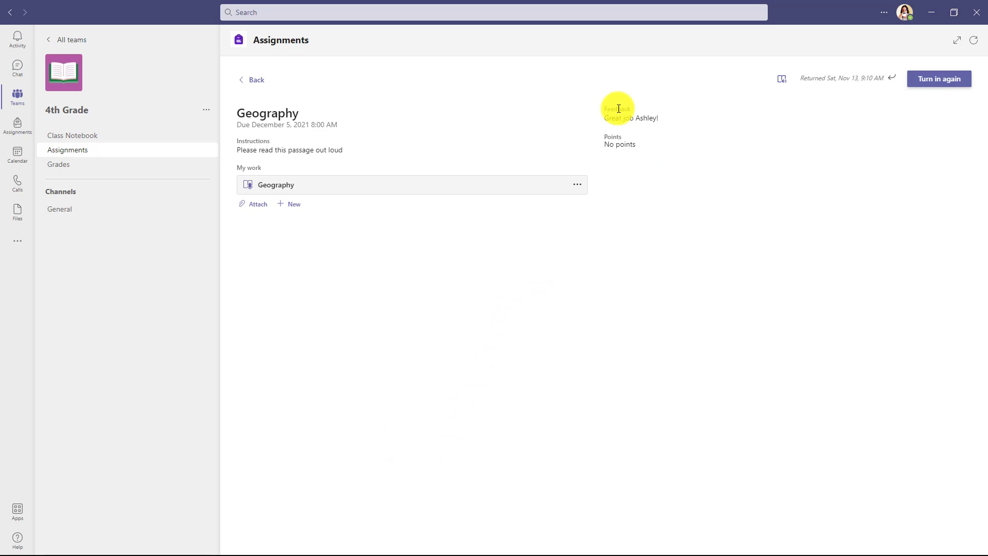
pyautogui.click(278, 186)
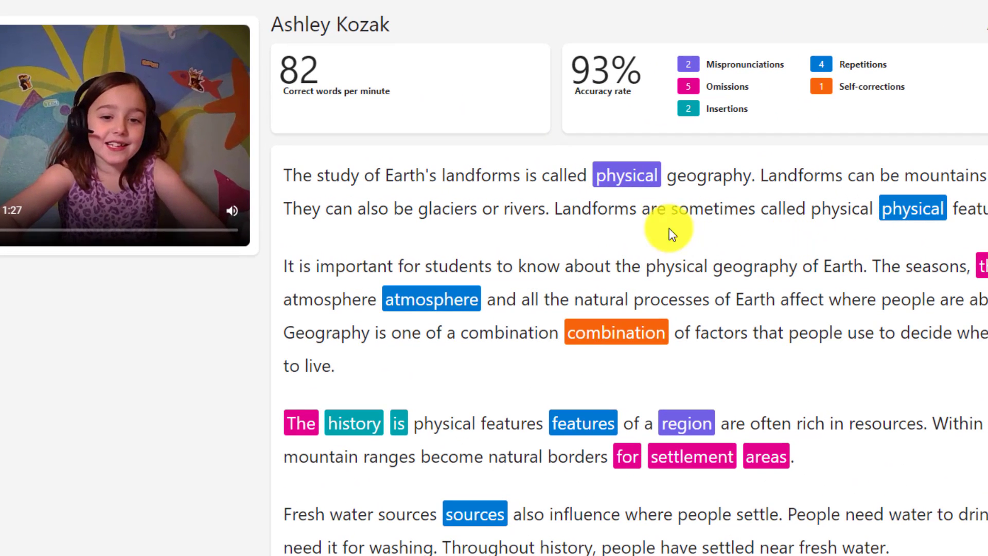
# Jump to the mispronounced word "physical" in the reading video and play the recording
pyautogui.click(644, 176)
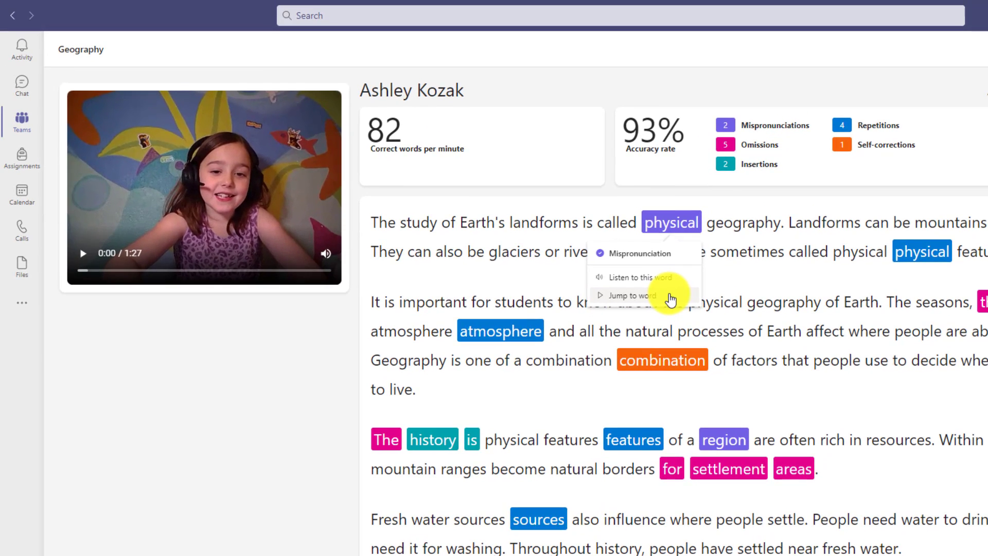
pyautogui.click(625, 261)
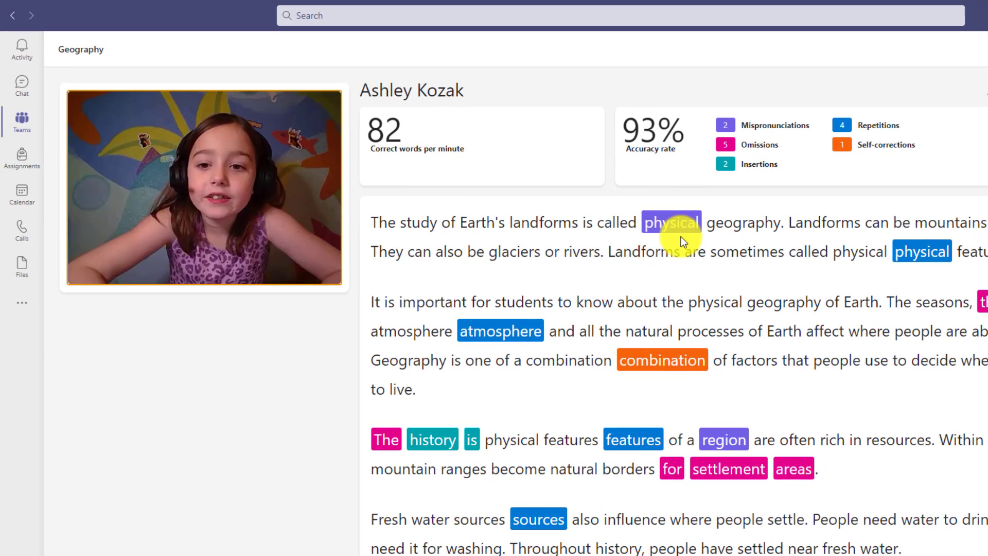
pyautogui.click(83, 255)
pyautogui.click(795, 308)
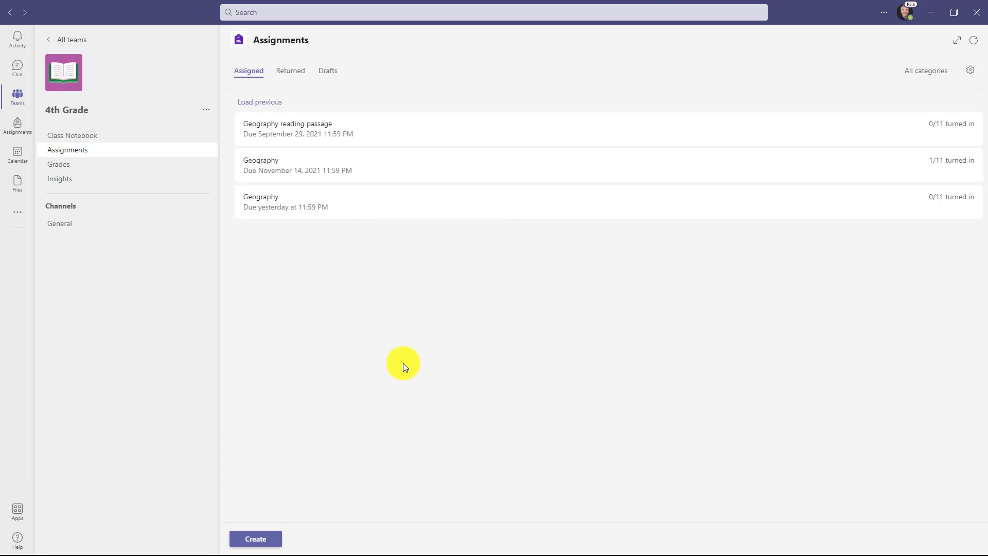
# Create a new assignment for the 4th Grade class and attach Reading Progress to it
pyautogui.click(265, 539)
pyautogui.click(311, 484)
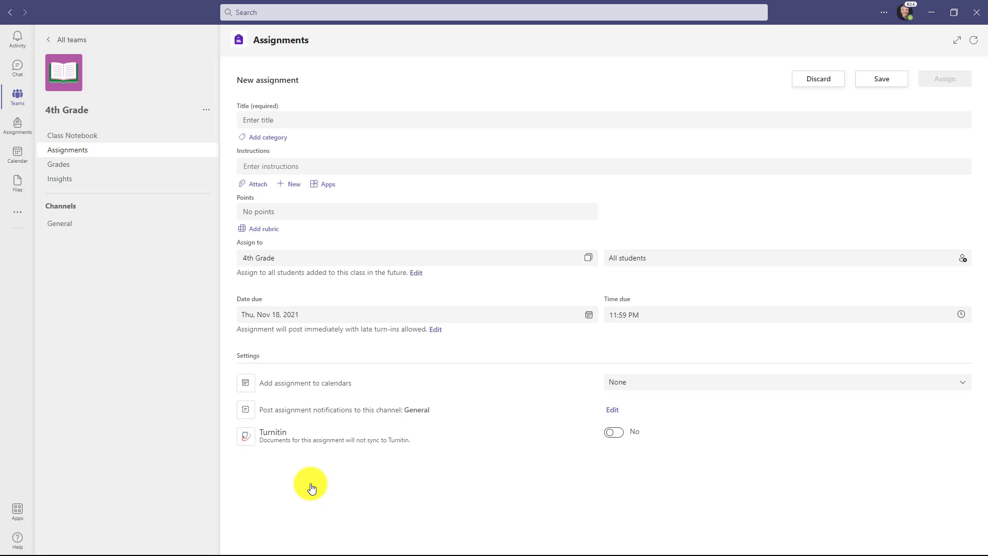
pyautogui.click(259, 185)
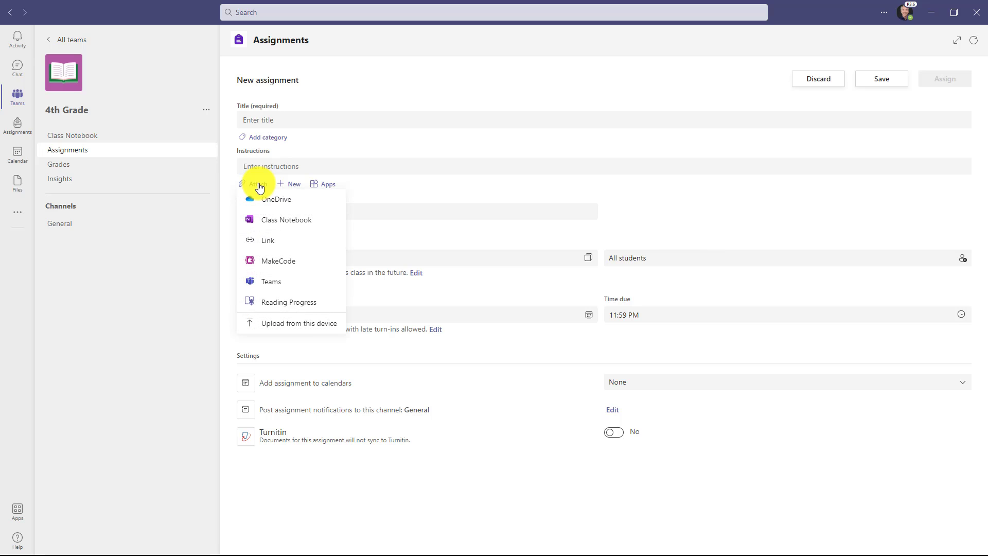
pyautogui.click(329, 306)
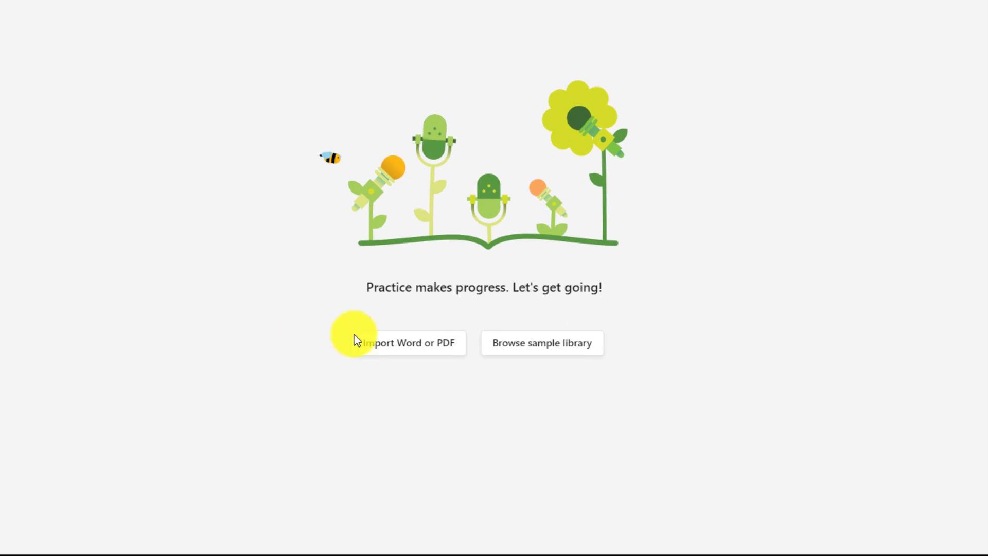
pyautogui.click(450, 352)
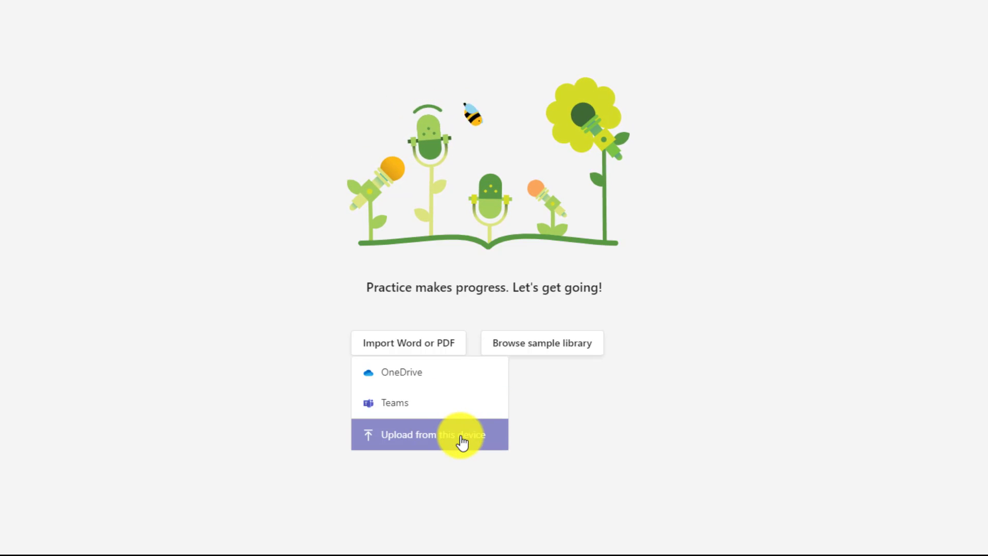
pyautogui.click(442, 405)
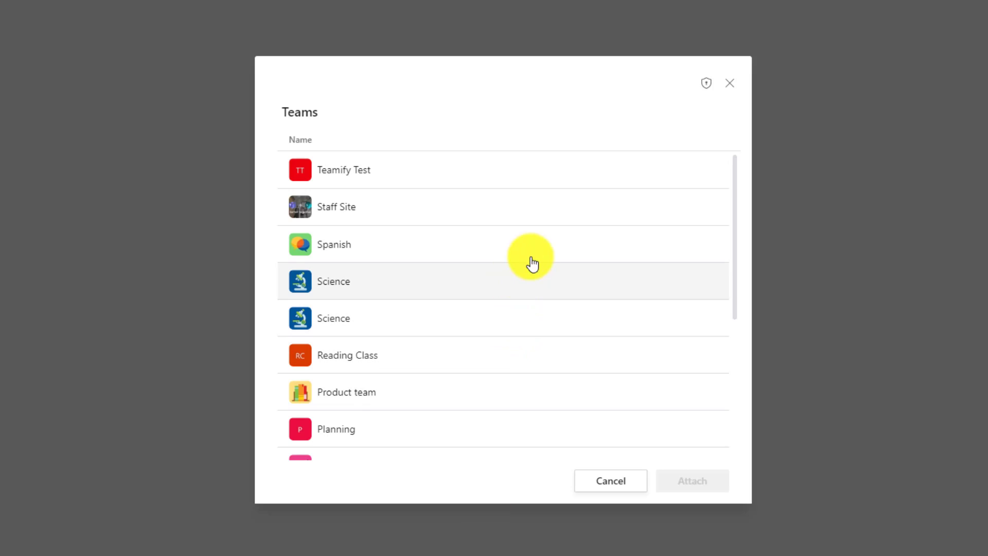
pyautogui.click(345, 210)
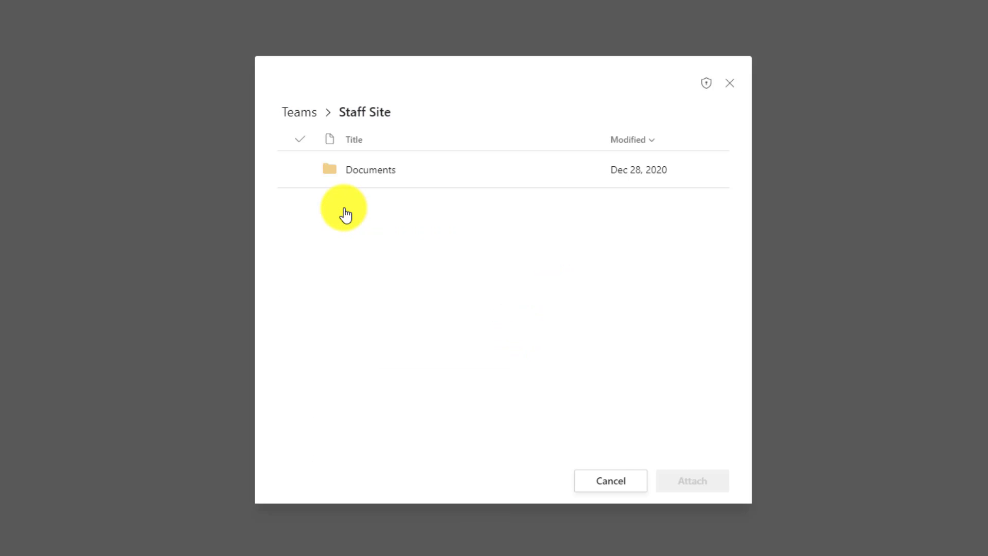
pyautogui.click(393, 176)
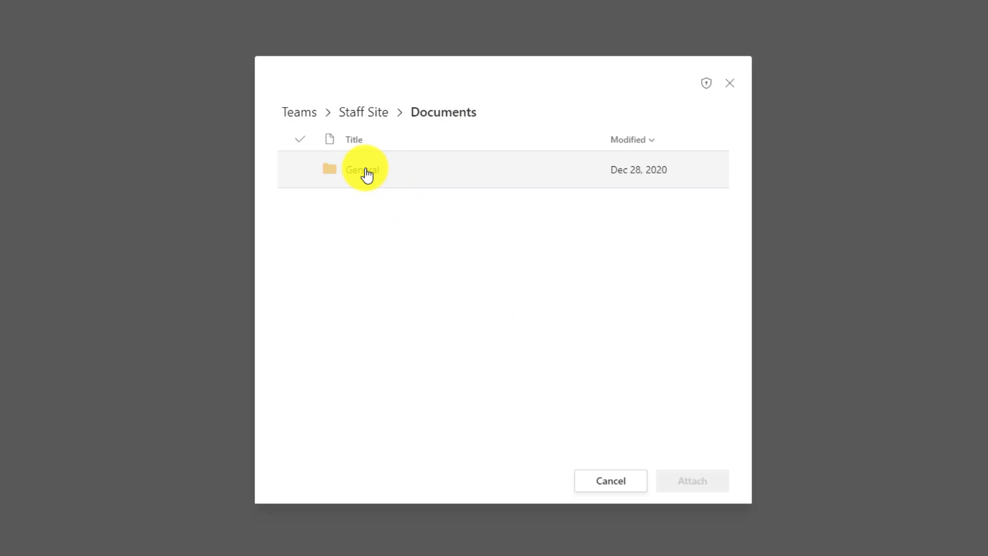
pyautogui.click(366, 175)
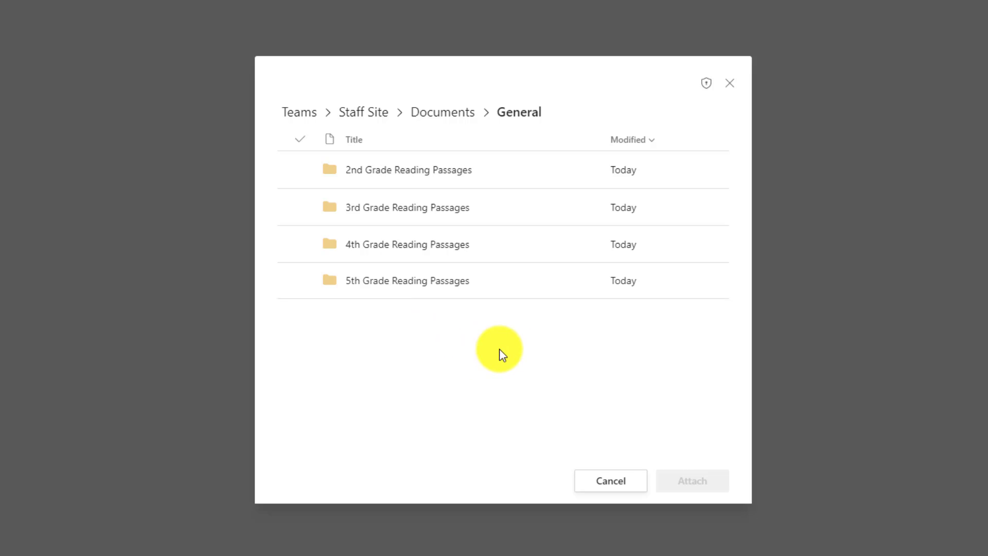
pyautogui.click(442, 252)
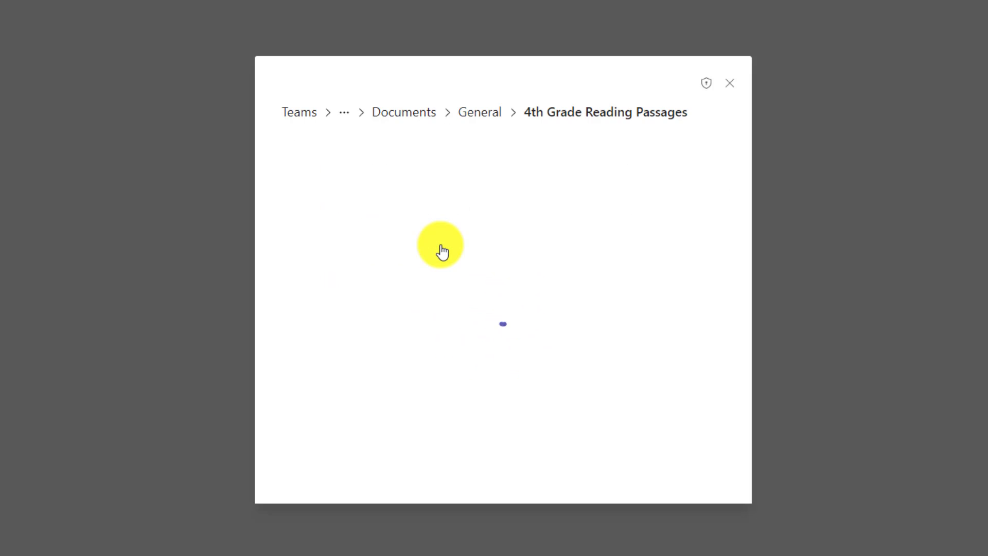
pyautogui.click(386, 311)
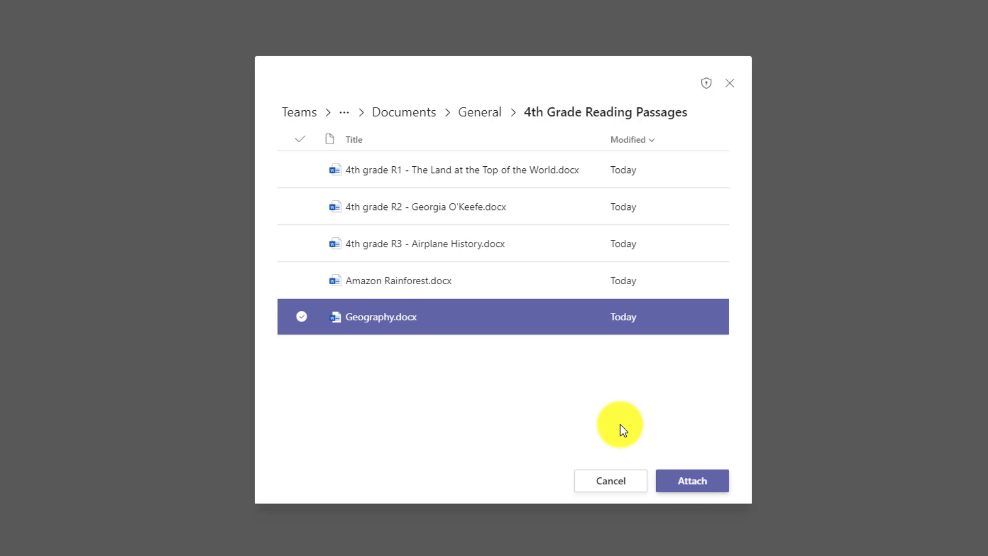
pyautogui.click(626, 481)
# Import the Geography reading passage from OneDrive into Reading Progress
pyautogui.click(461, 399)
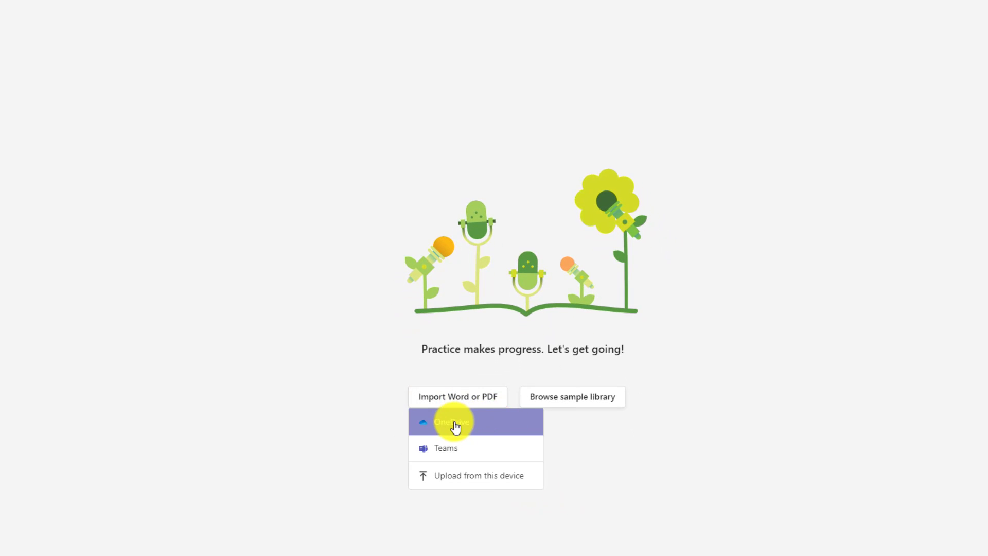
pyautogui.click(490, 423)
pyautogui.scroll(-5, 493, 383)
pyautogui.click(393, 360)
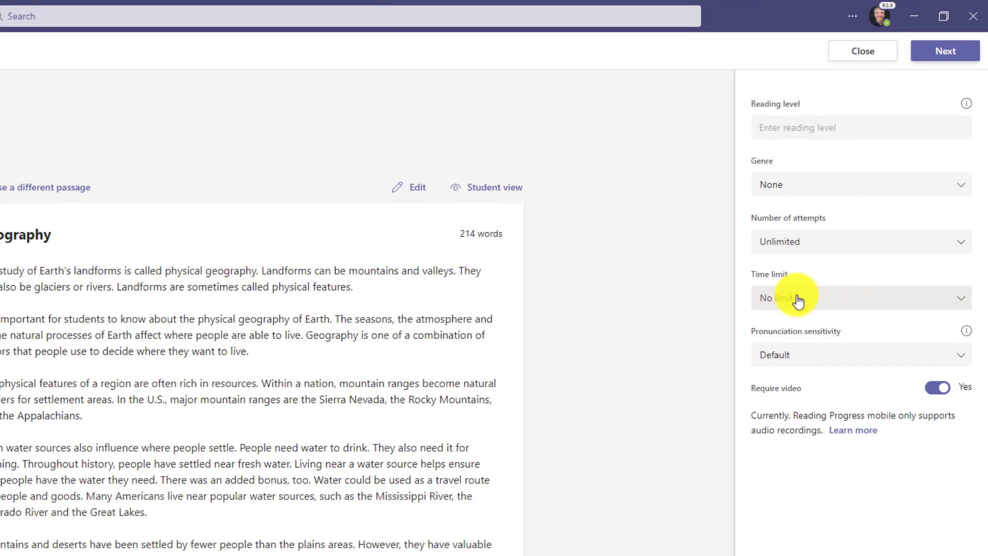
# Set the passage's time limit to 1 minute, then preview the student view and exit it
pyautogui.click(863, 304)
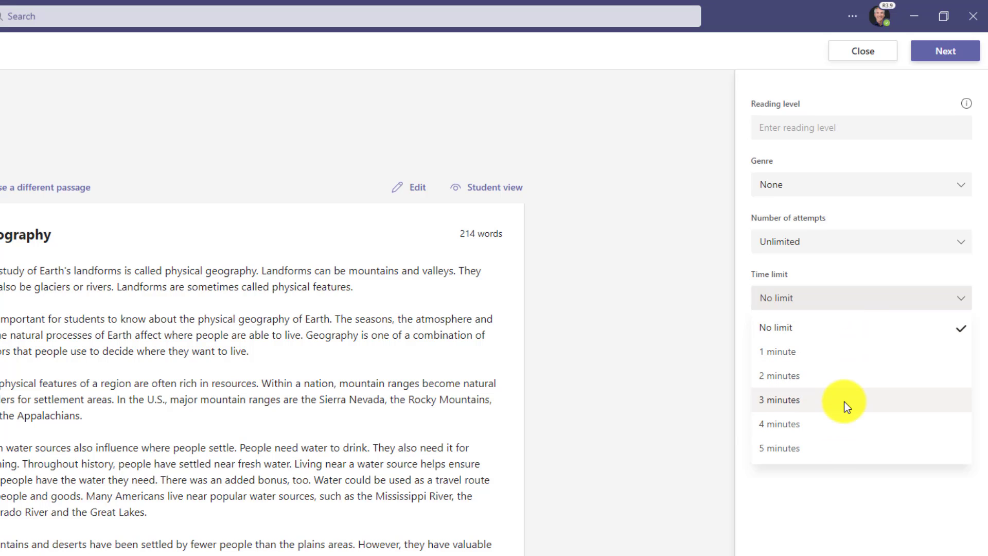
pyautogui.click(873, 355)
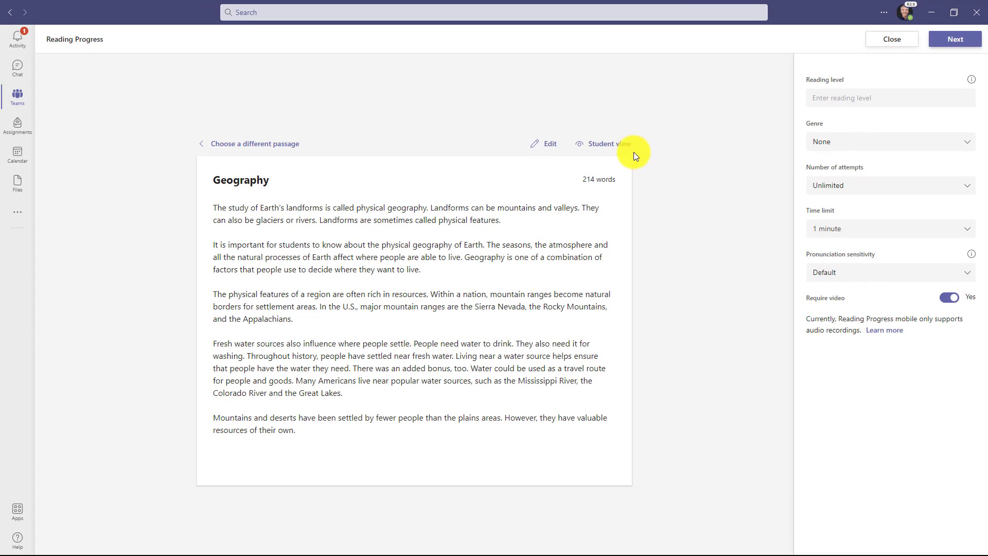
pyautogui.click(605, 145)
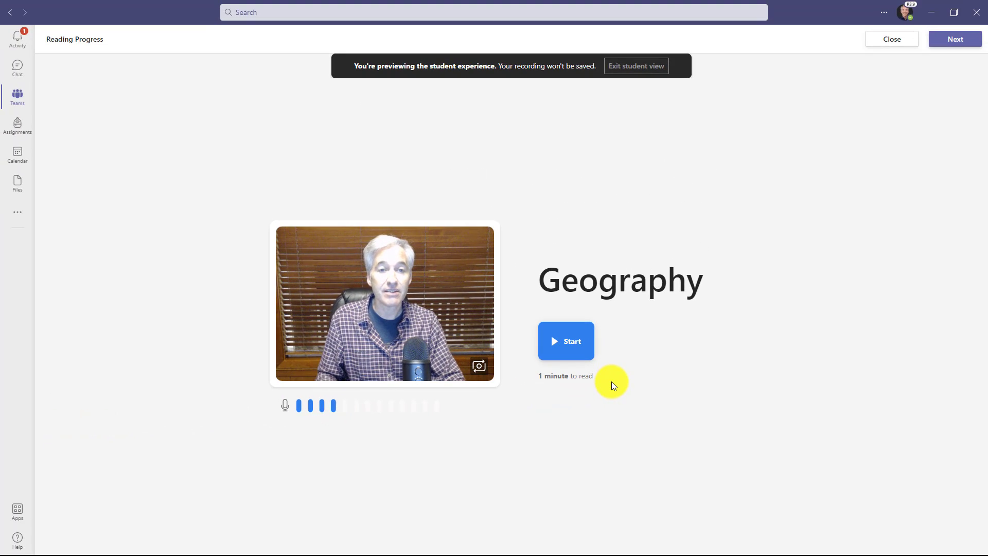
pyautogui.click(633, 67)
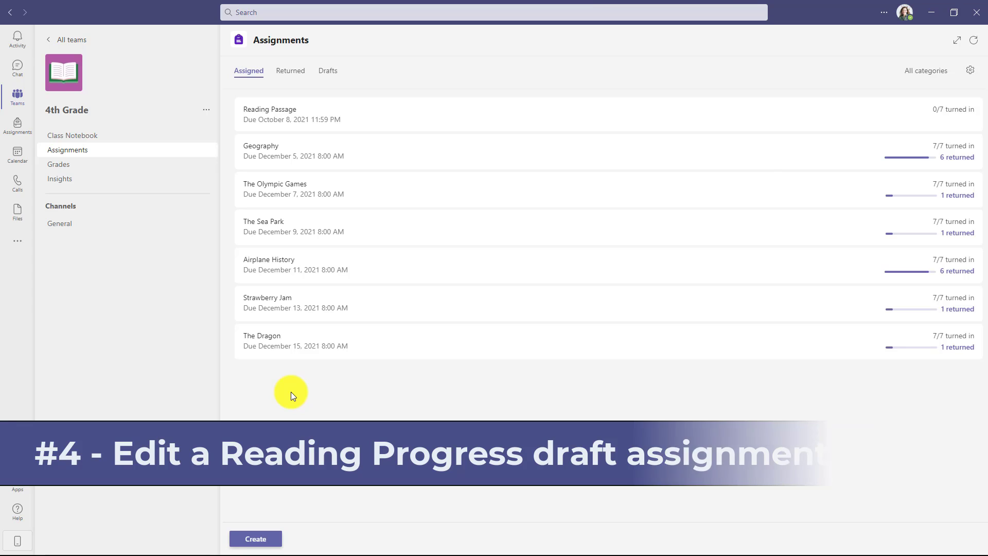
# Create a new assignment titled "The Dragon" with the instructions "Please read this passage"
pyautogui.click(276, 541)
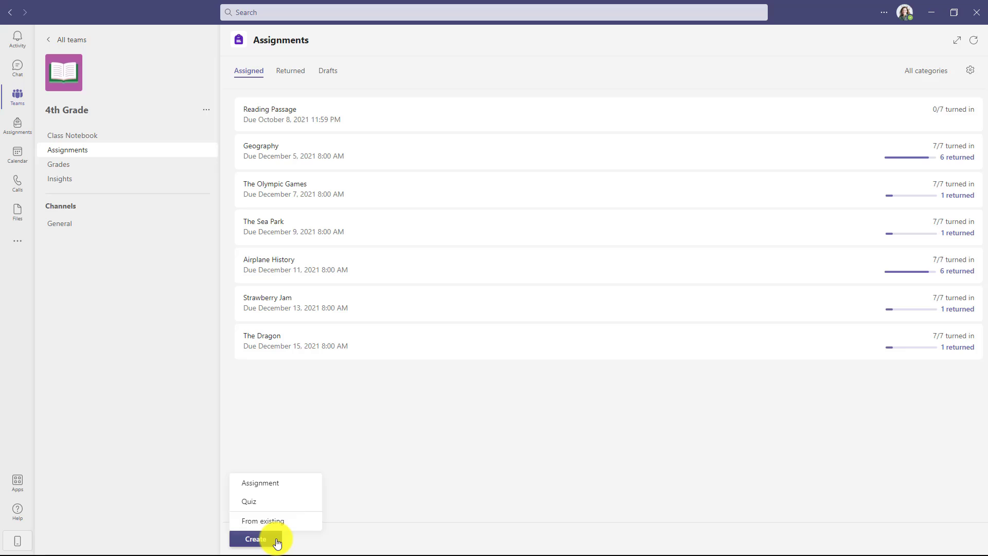
pyautogui.click(308, 483)
pyautogui.click(322, 121)
pyautogui.write('The Dragon')
pyautogui.click(316, 165)
pyautogui.write('Please read this passage')
# Attach a Reading Progress activity with the Geography passage, setting its genre to Non-fiction and the number of attempts to 3
pyautogui.click(261, 196)
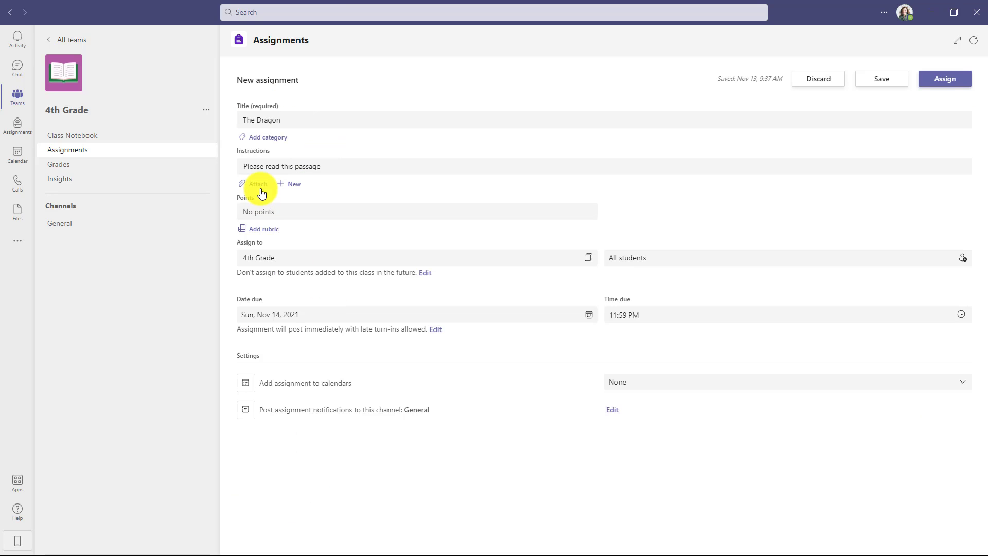
pyautogui.click(260, 190)
pyautogui.click(304, 310)
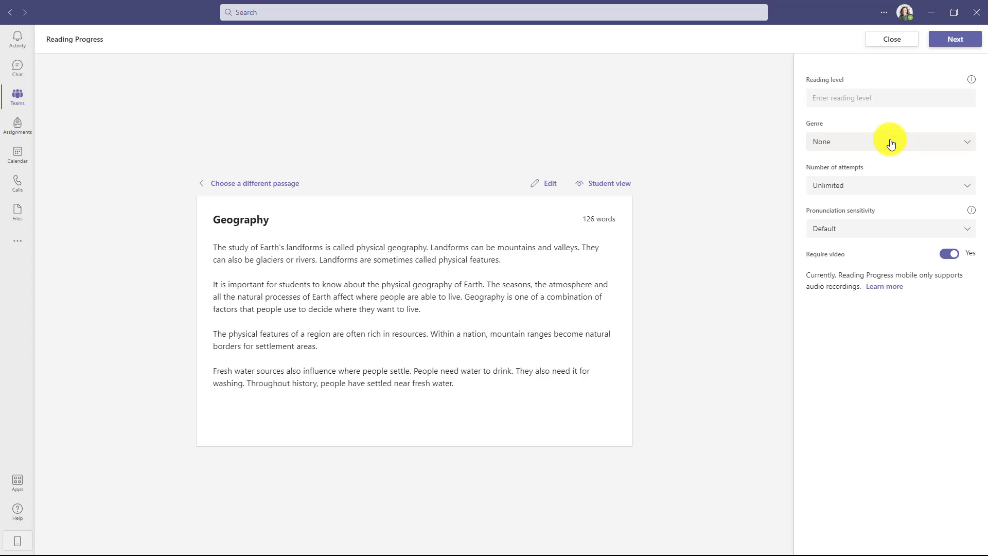
pyautogui.click(887, 144)
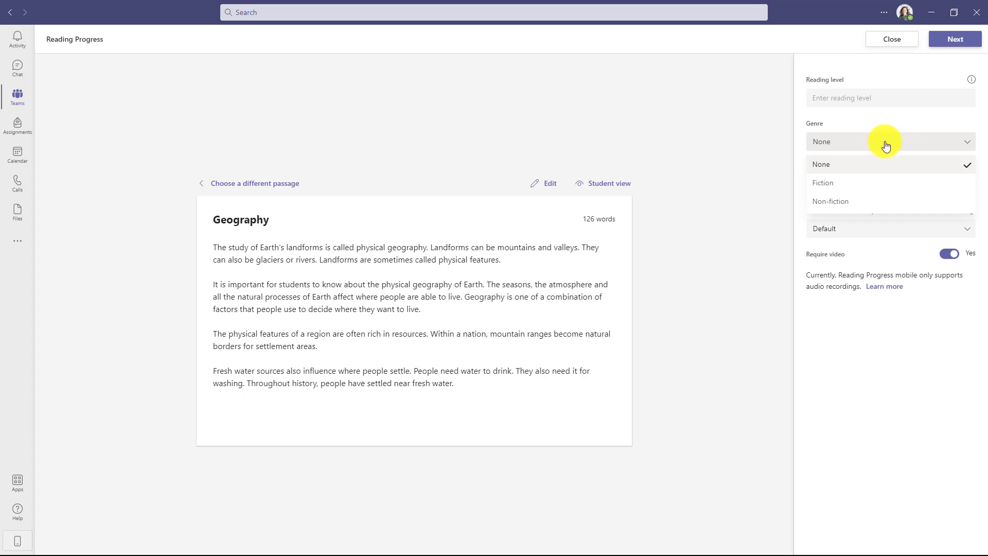
pyautogui.click(896, 202)
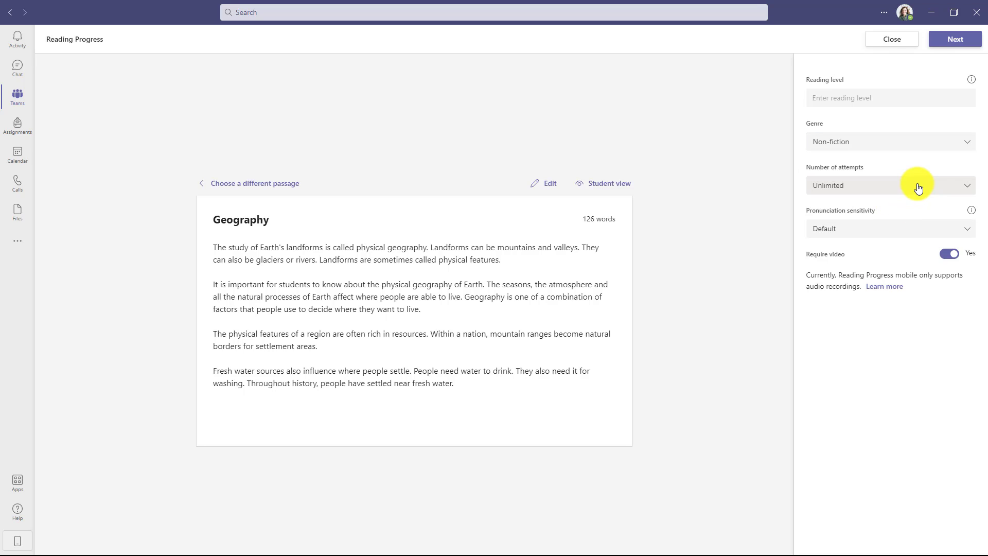
pyautogui.click(919, 188)
pyautogui.click(868, 268)
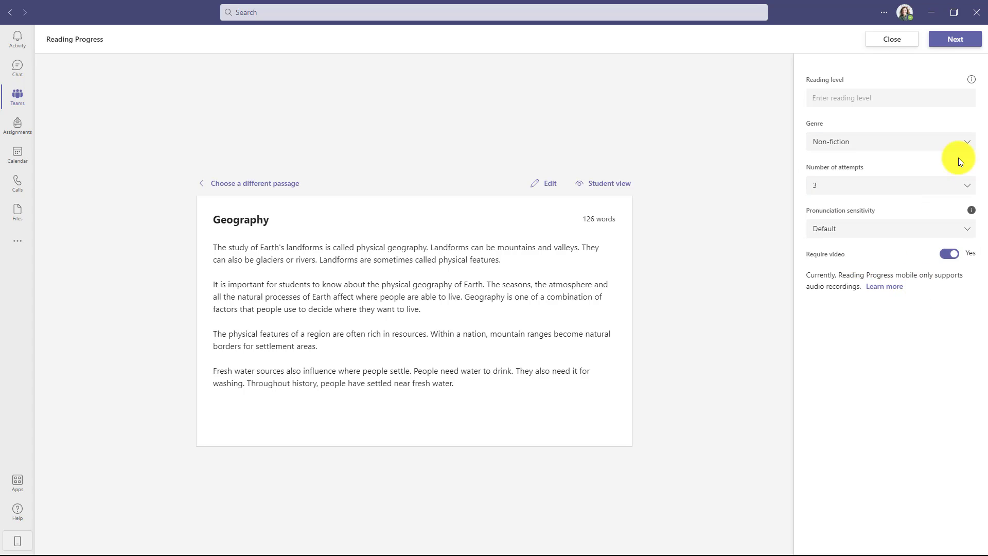
pyautogui.click(956, 44)
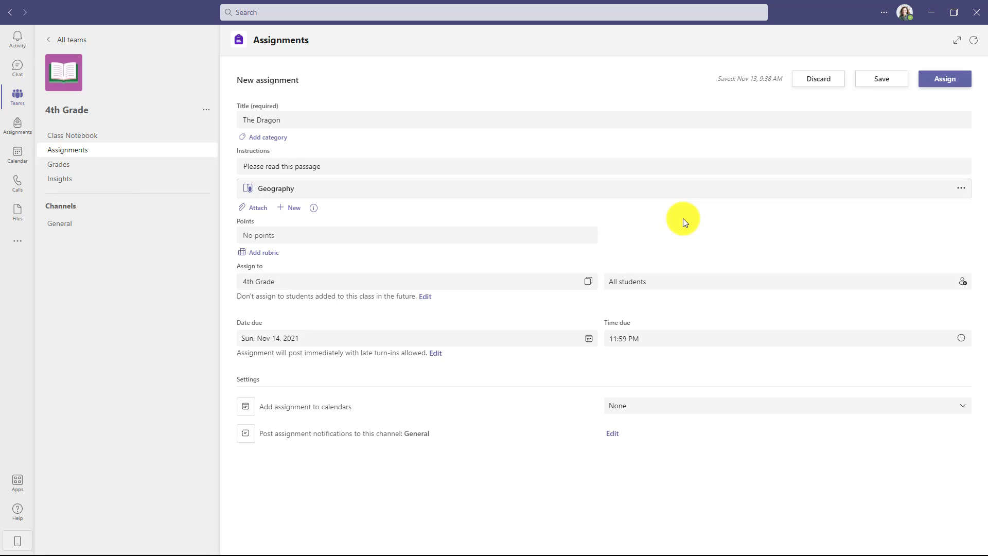
# Reopen the attached Geography passage from the draft assignment and set its number of attempts to 1
pyautogui.click(961, 191)
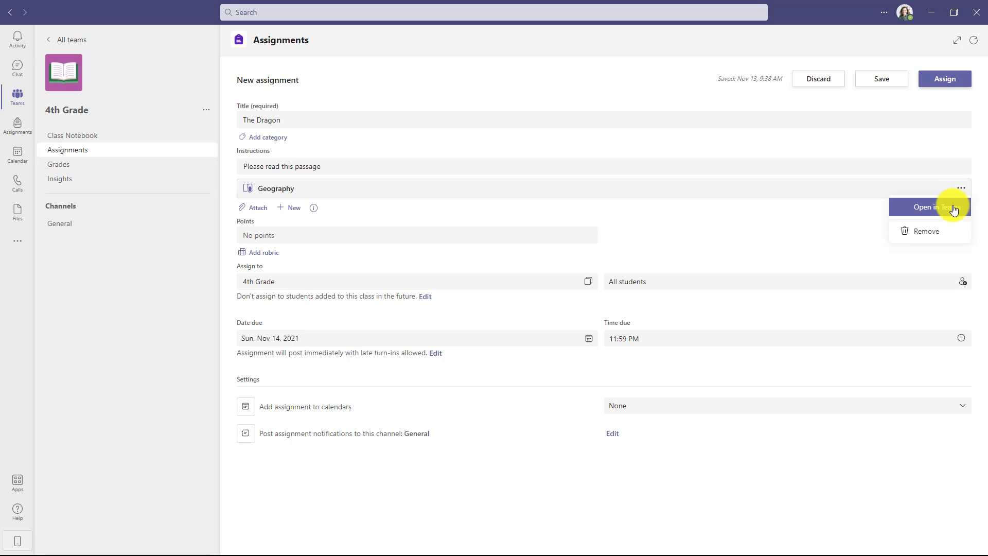
pyautogui.click(953, 207)
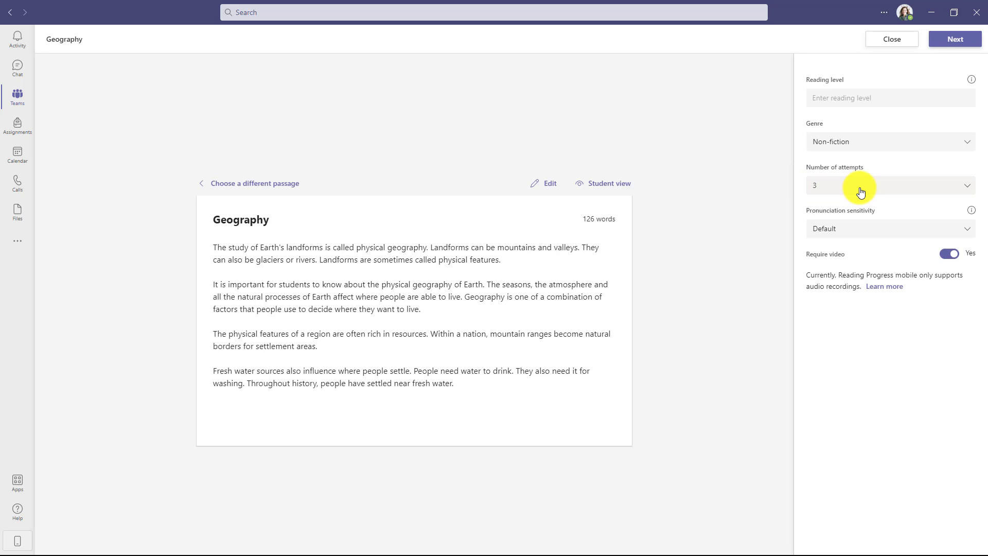
pyautogui.click(861, 191)
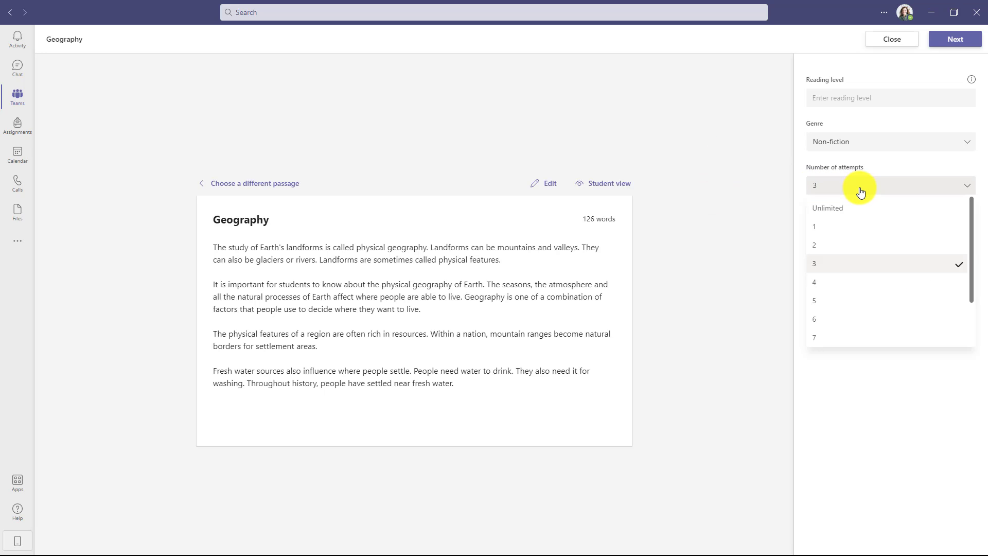
pyautogui.click(864, 226)
pyautogui.click(955, 39)
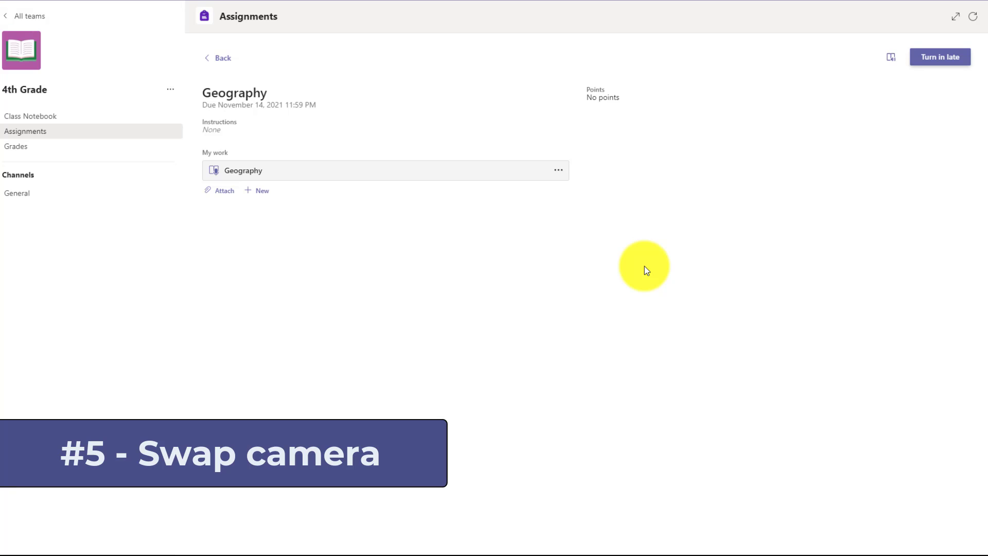
# Open the student's Geography reading task and cycle through the available cameras before recording
pyautogui.click(265, 175)
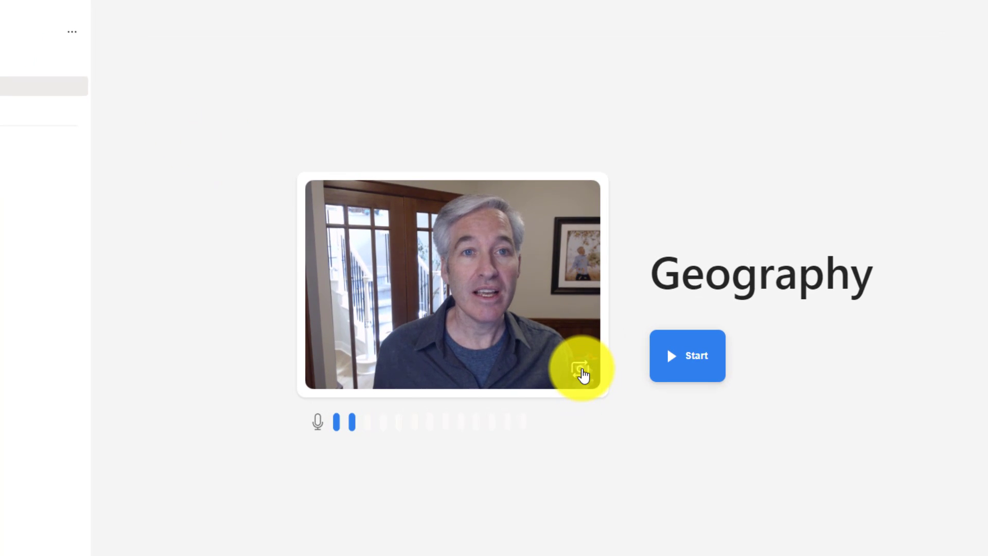
pyautogui.click(582, 370)
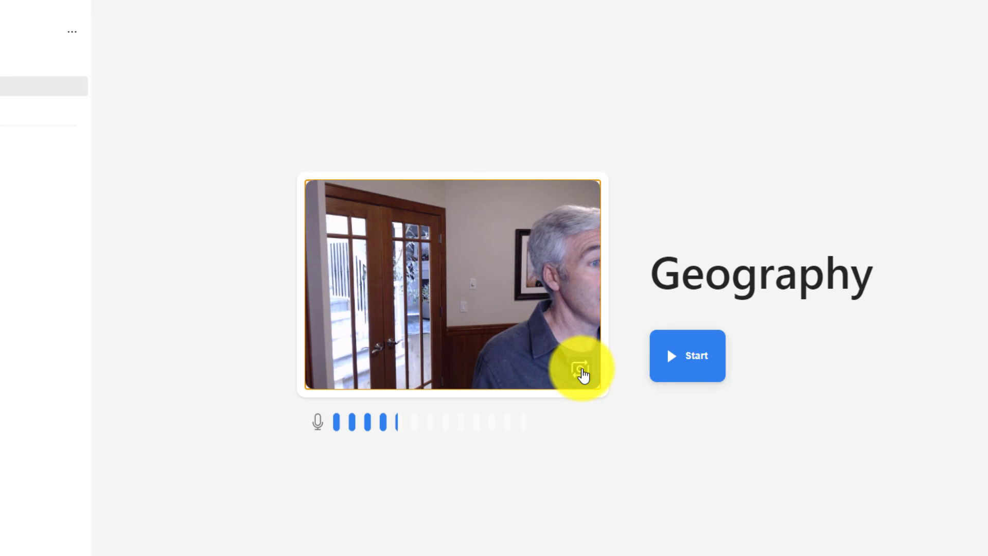
pyautogui.click(582, 372)
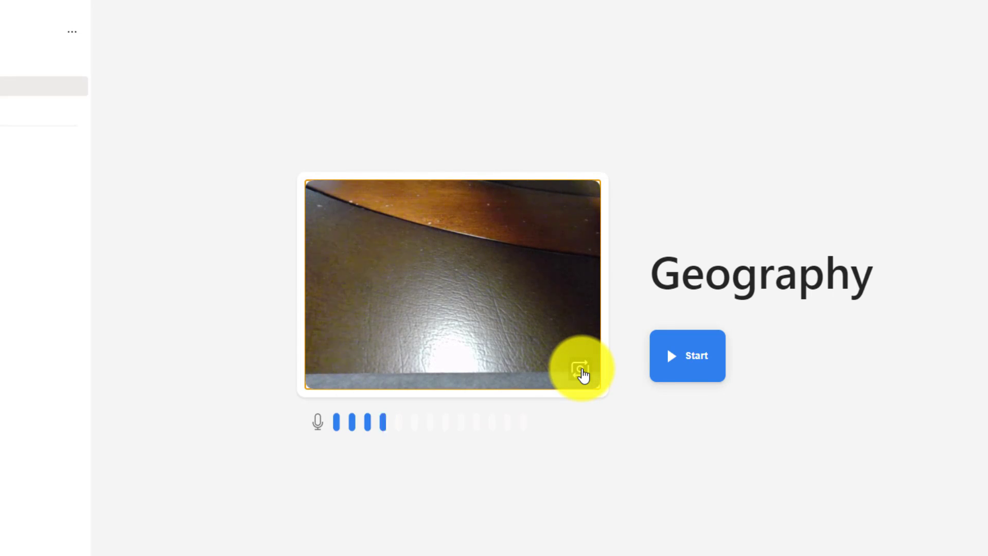
pyautogui.click(582, 372)
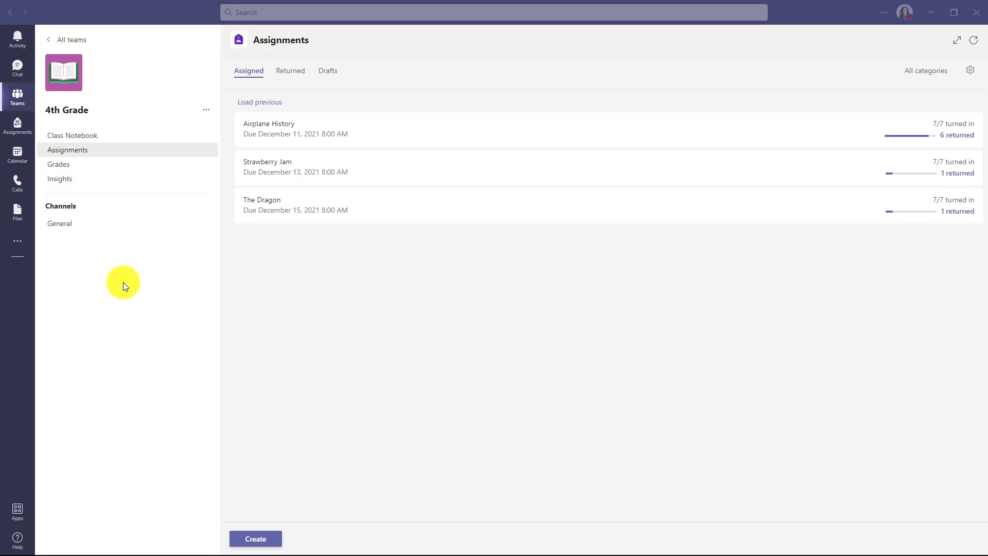
# Open the Insights app and switch it from the class view to Your organizations
pyautogui.click(18, 248)
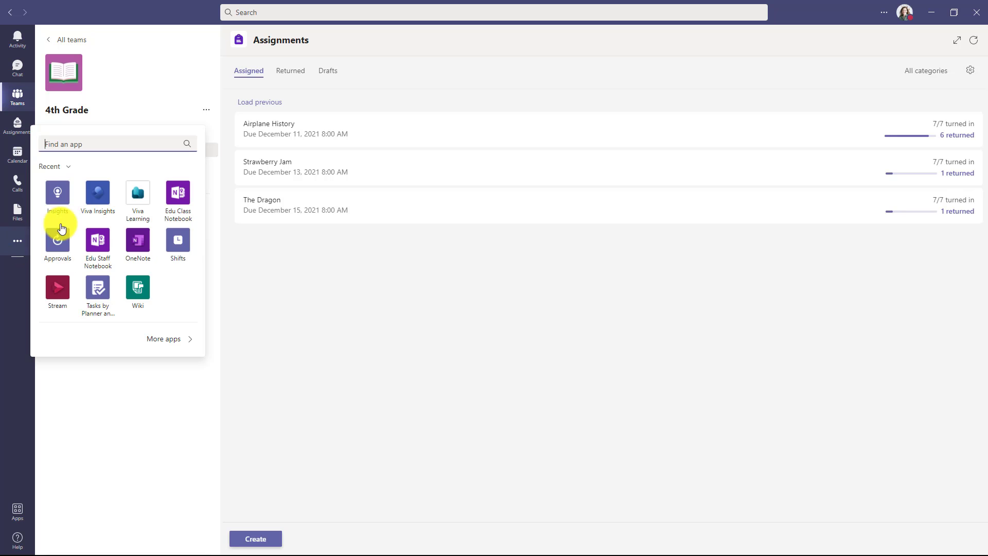
pyautogui.click(59, 196)
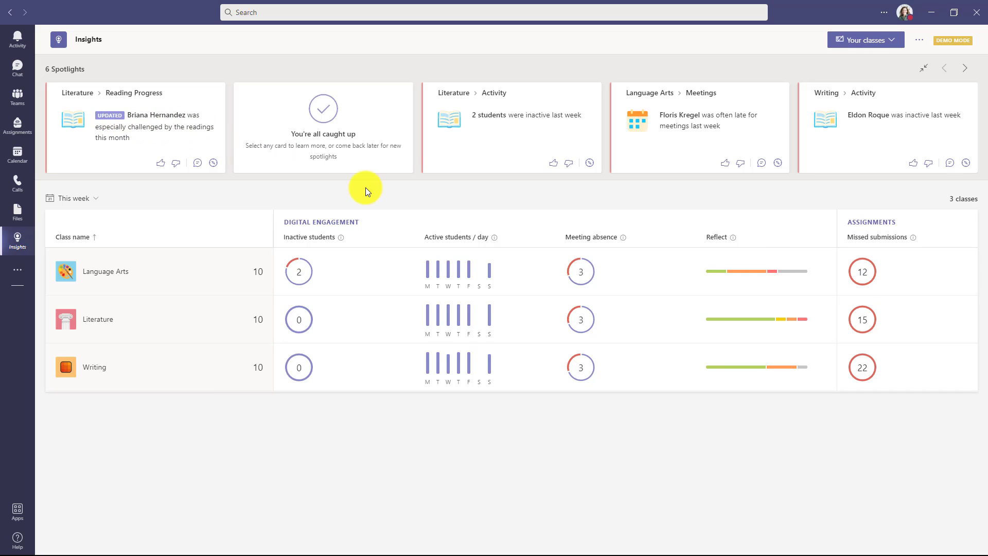
pyautogui.click(880, 40)
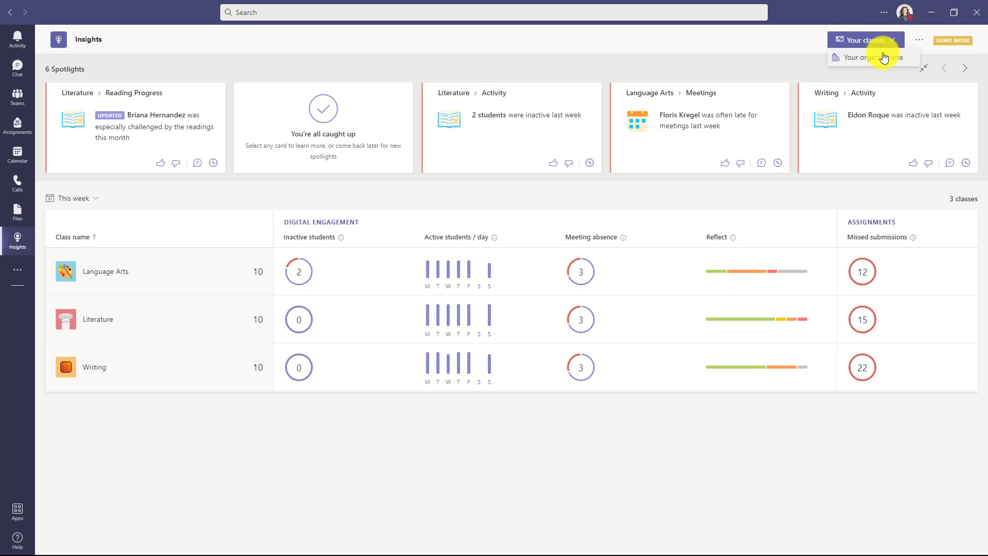
pyautogui.click(908, 60)
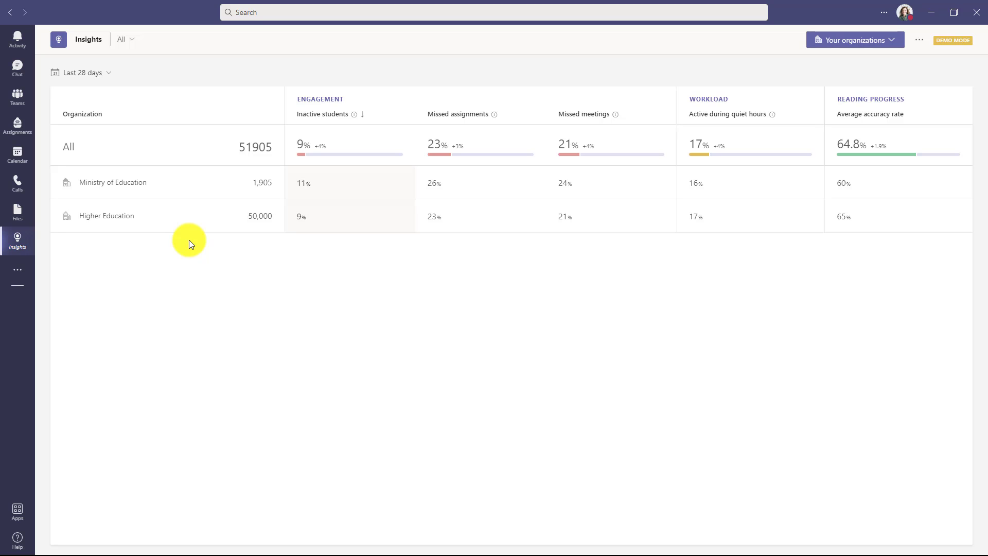
# Open the Ministry of Education's Reading Progress report and review its accuracy, assignment and usage charts
pyautogui.click(107, 182)
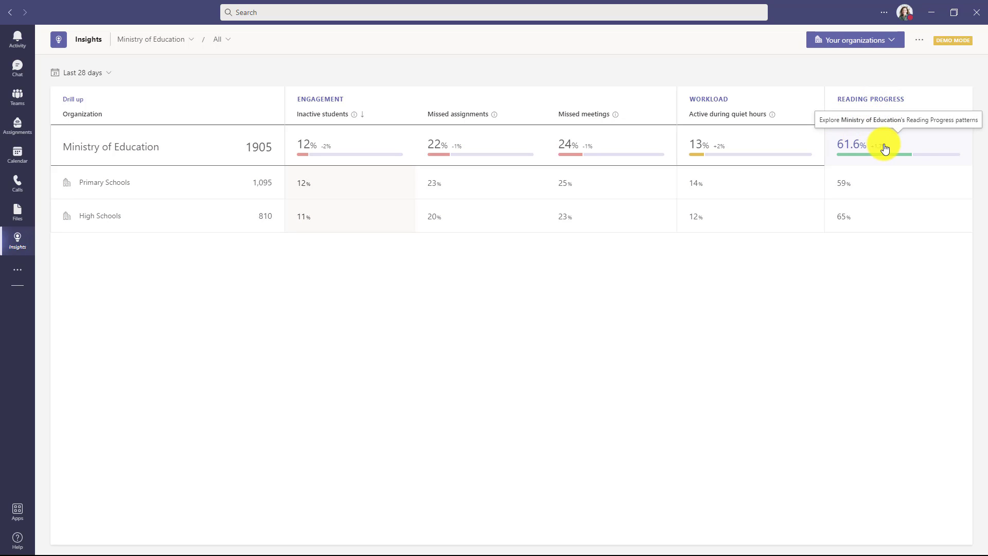
pyautogui.click(870, 151)
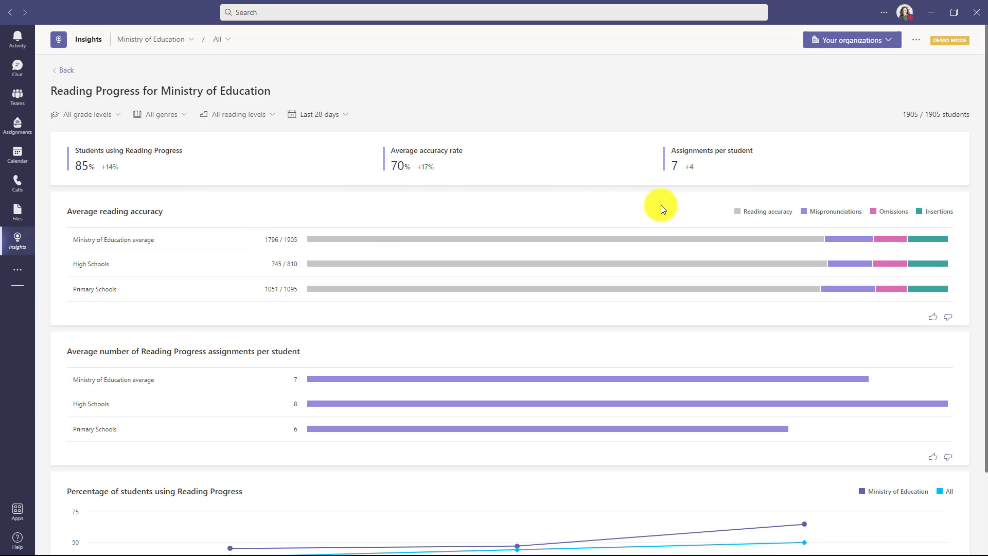
pyautogui.moveTo(772, 239)
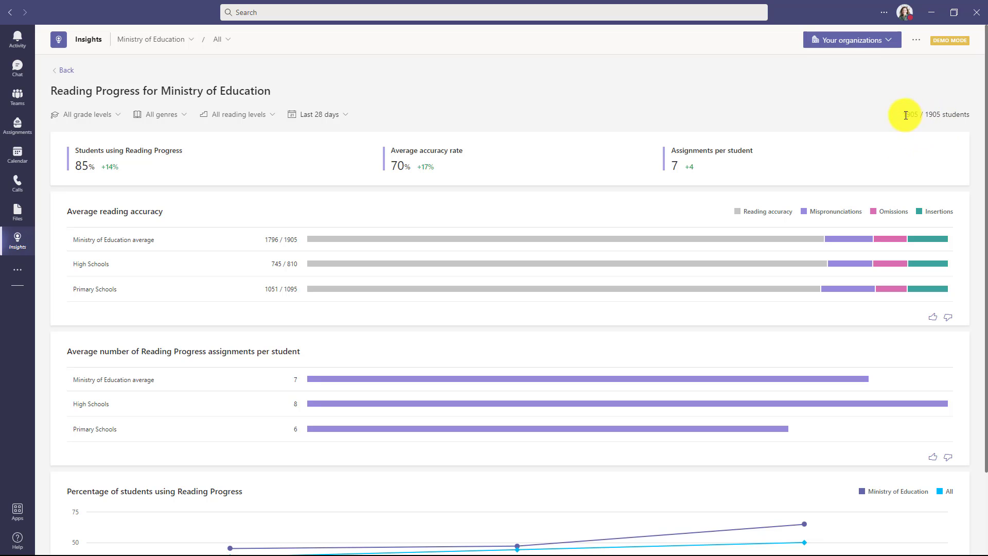
pyautogui.scroll(-2, 309, 369)
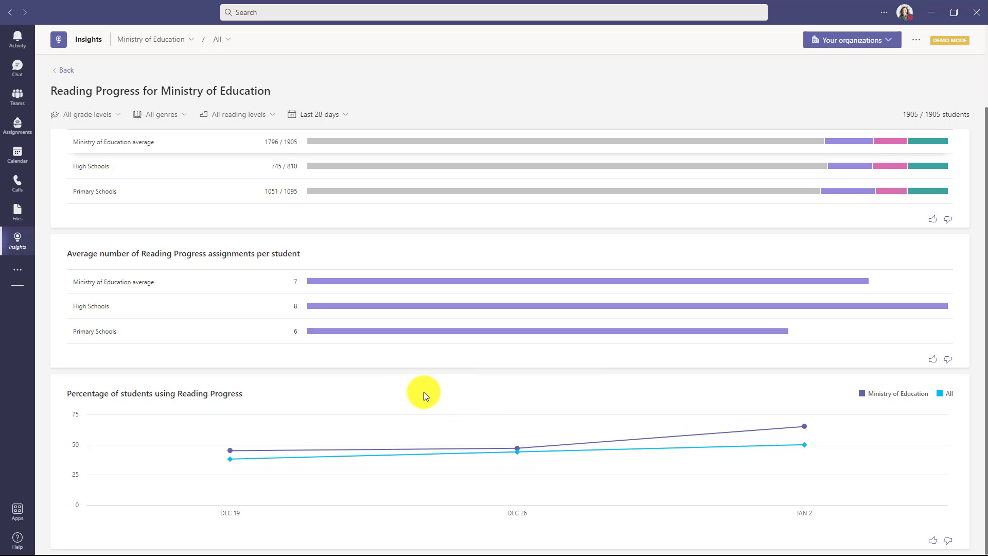
pyautogui.scroll(2, 236, 265)
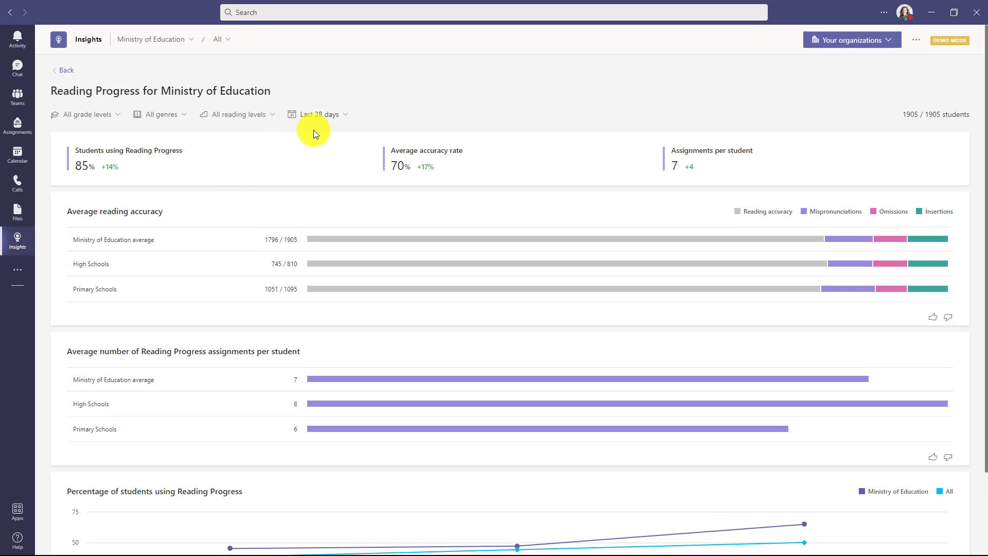
# Narrow the report to Primary Schools and look through the grade level, genre, reading level and date range filter options
pyautogui.click(220, 39)
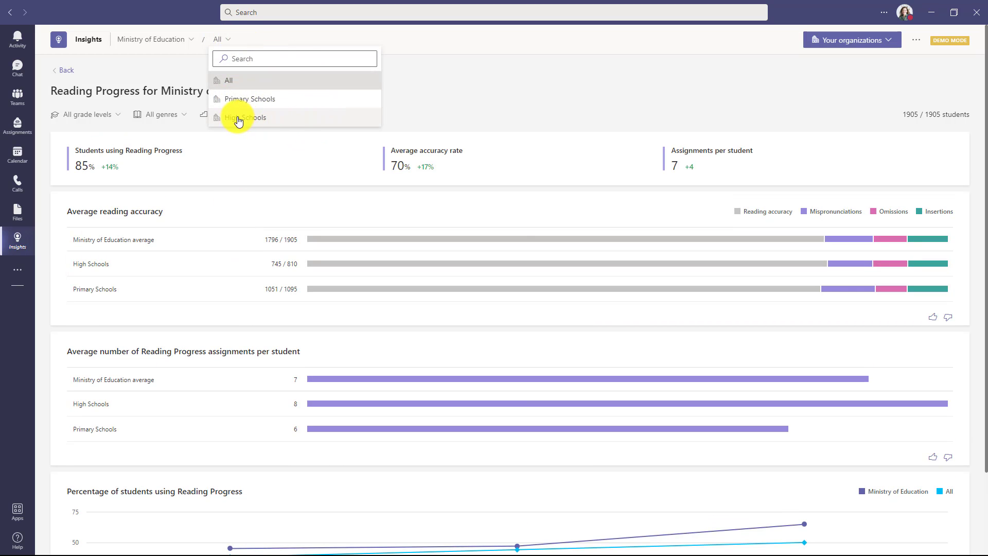
pyautogui.click(303, 100)
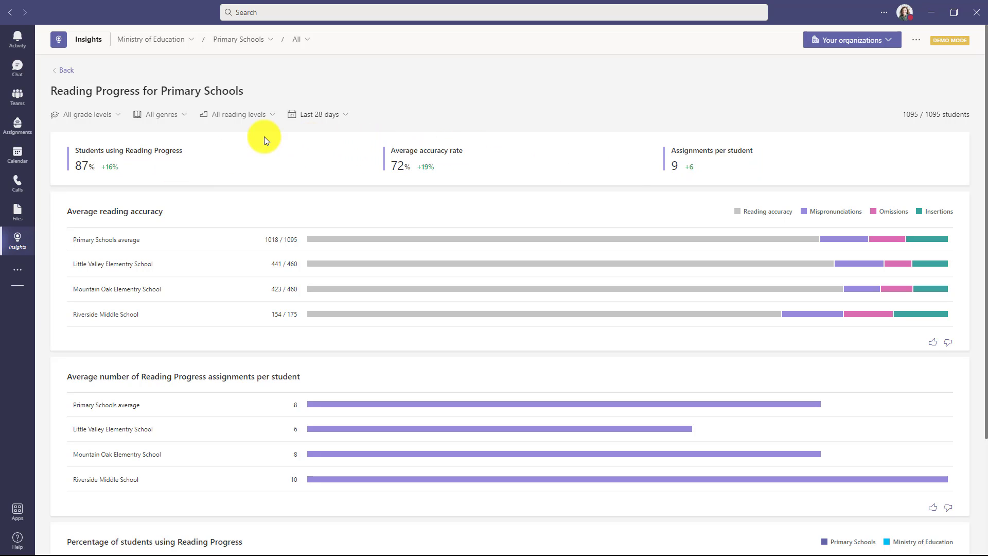
pyautogui.click(81, 119)
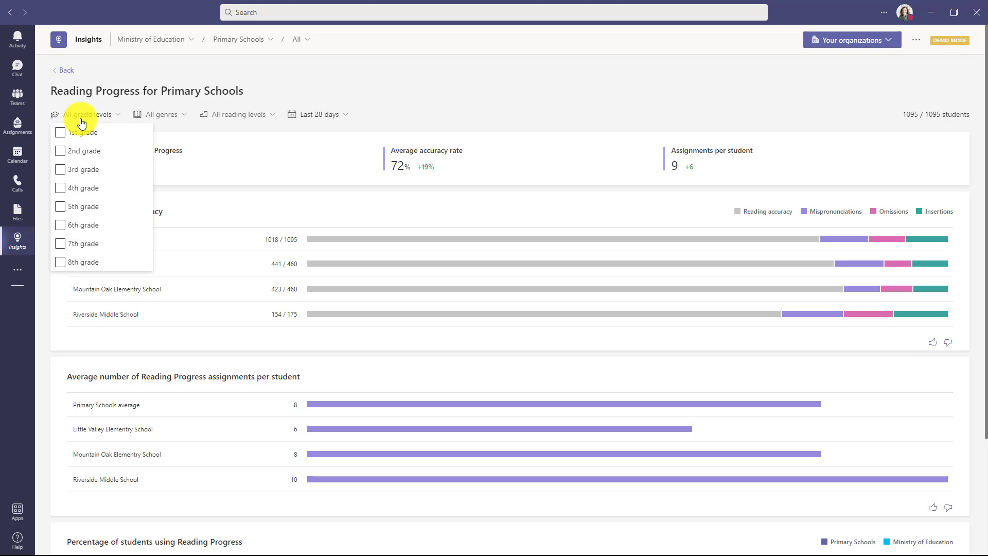
pyautogui.click(177, 115)
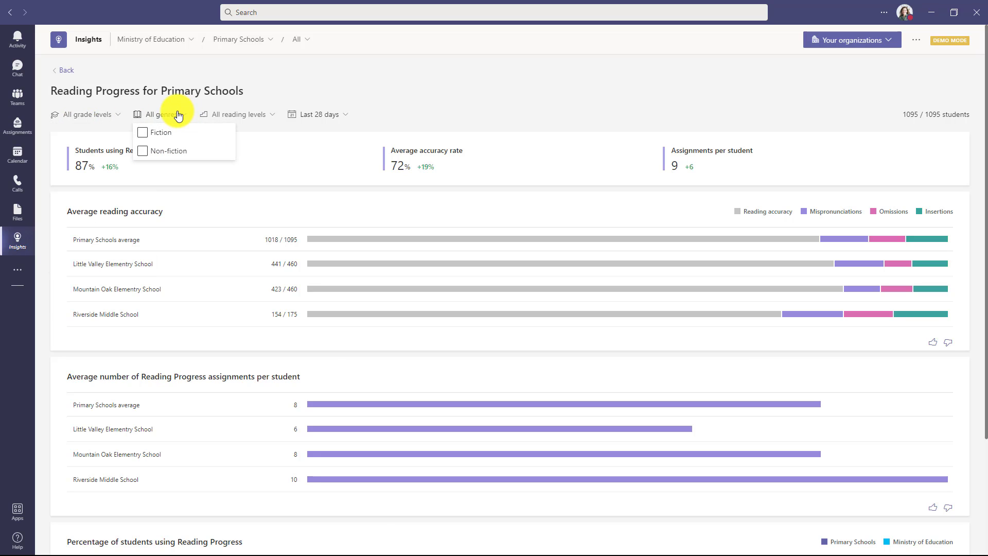
pyautogui.click(307, 85)
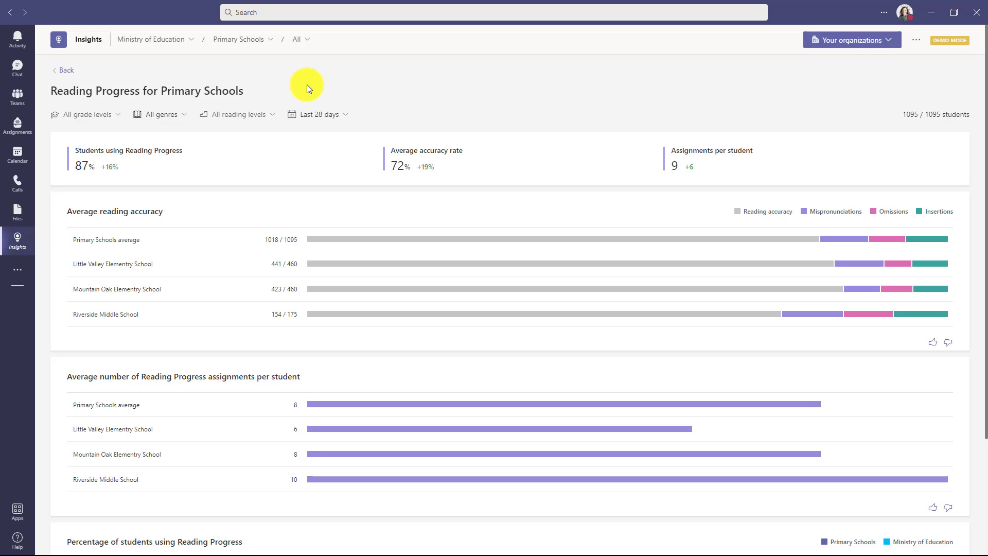
pyautogui.click(246, 115)
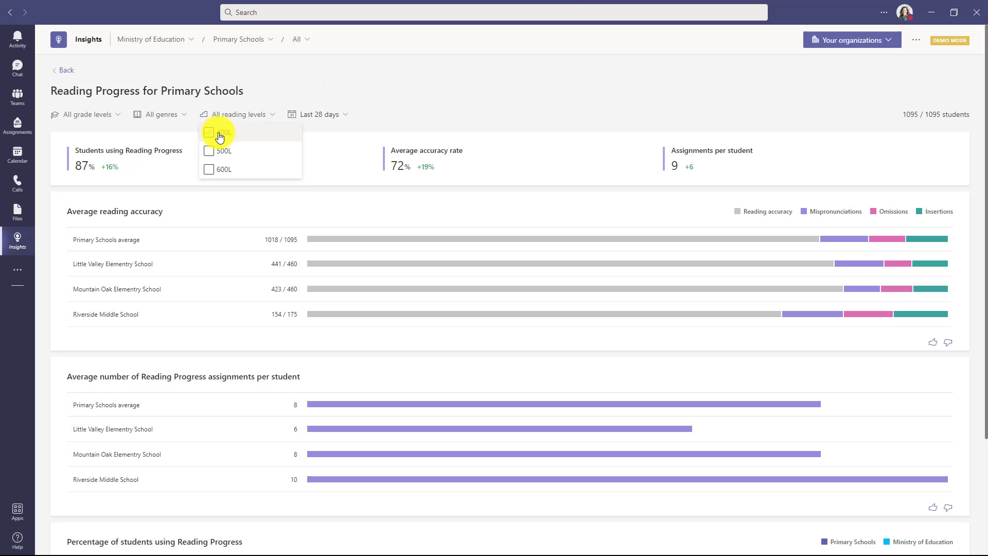
pyautogui.click(316, 114)
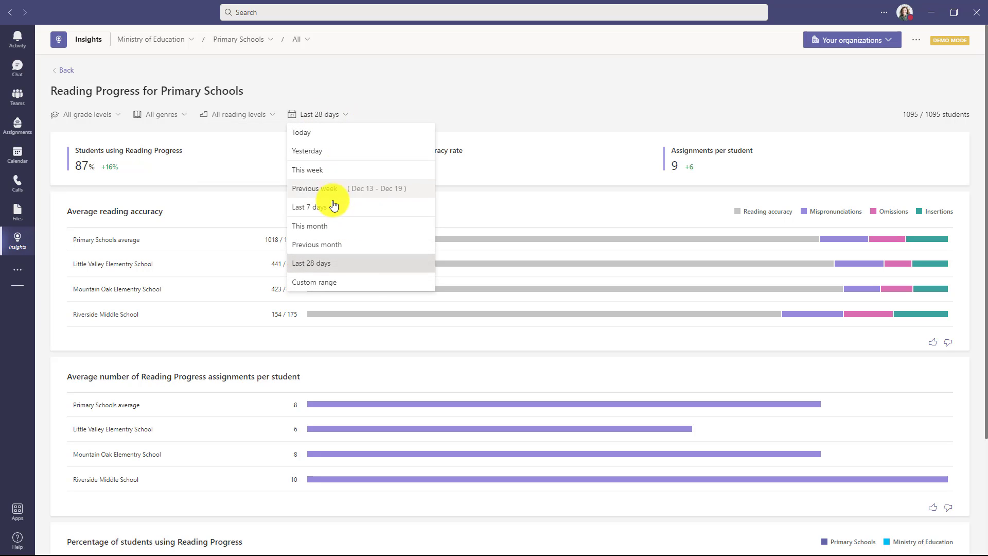
pyautogui.click(484, 86)
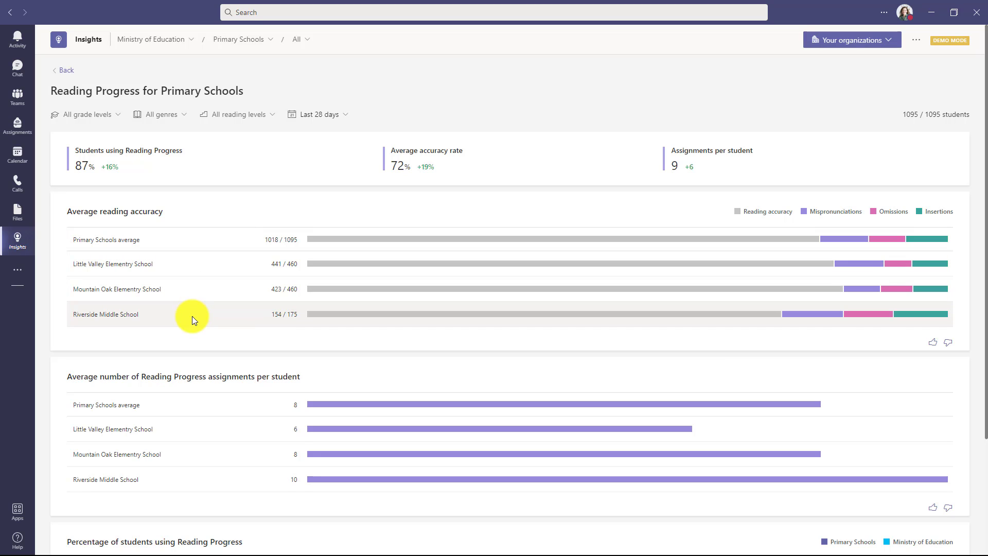
# Narrow the Primary Schools report to Little Valley Elementry School and review its reading accuracy, assignment and usage charts by grade
pyautogui.scroll(-3, 193, 316)
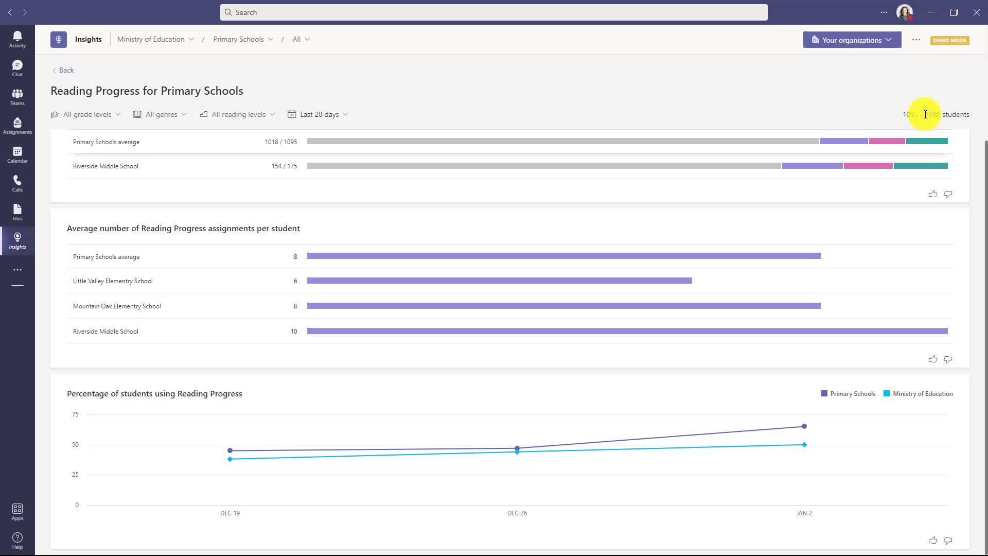
pyautogui.scroll(3, 412, 122)
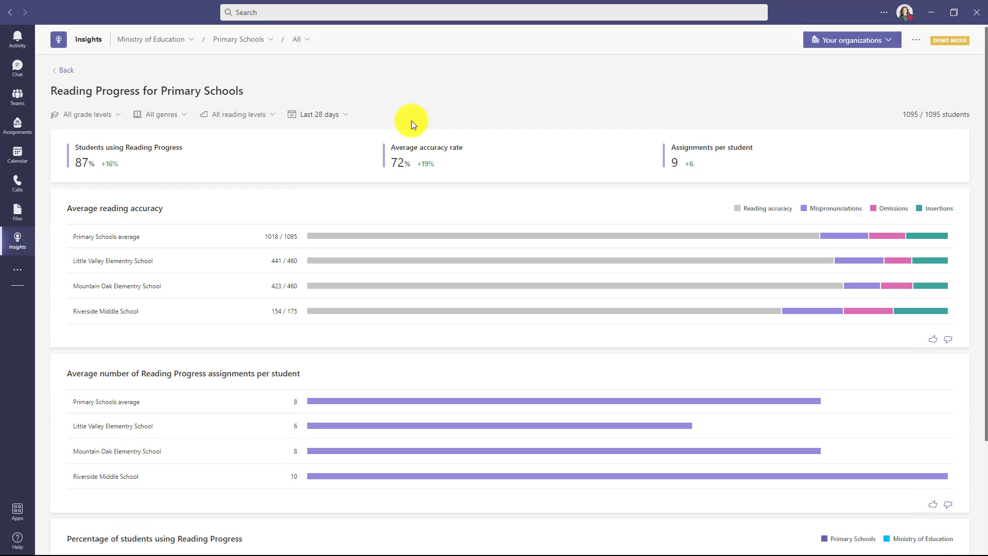
pyautogui.click(297, 41)
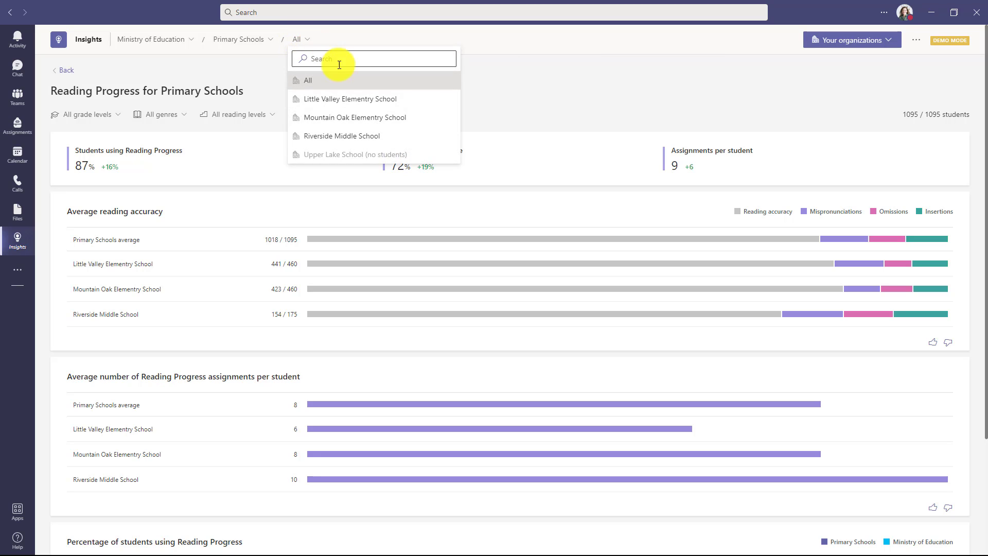
pyautogui.click(377, 102)
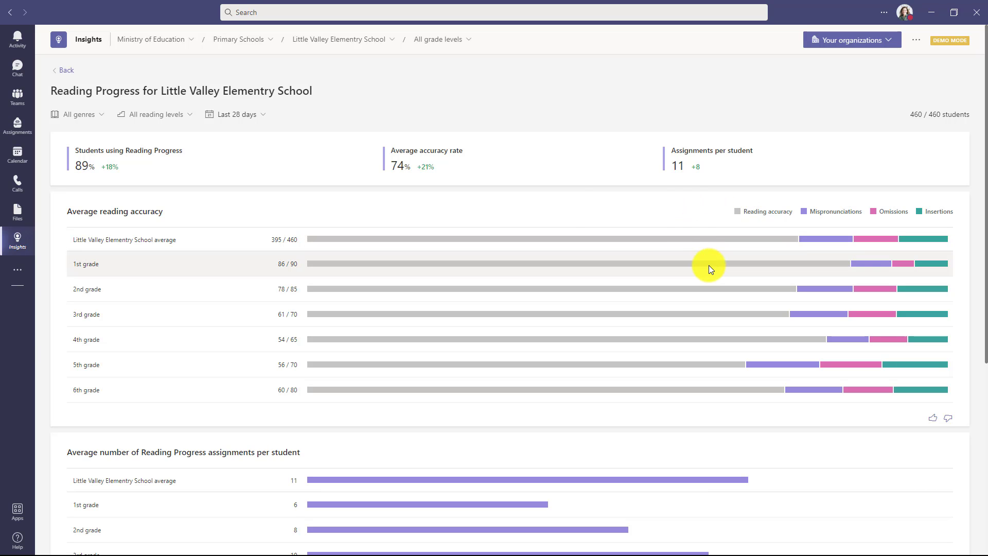
pyautogui.moveTo(709, 265)
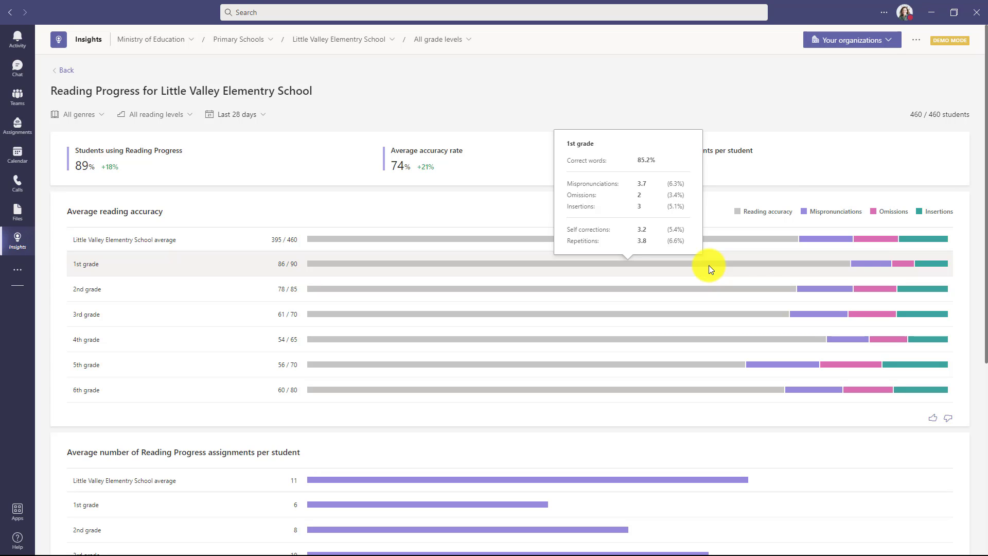
pyautogui.scroll(-4, 475, 236)
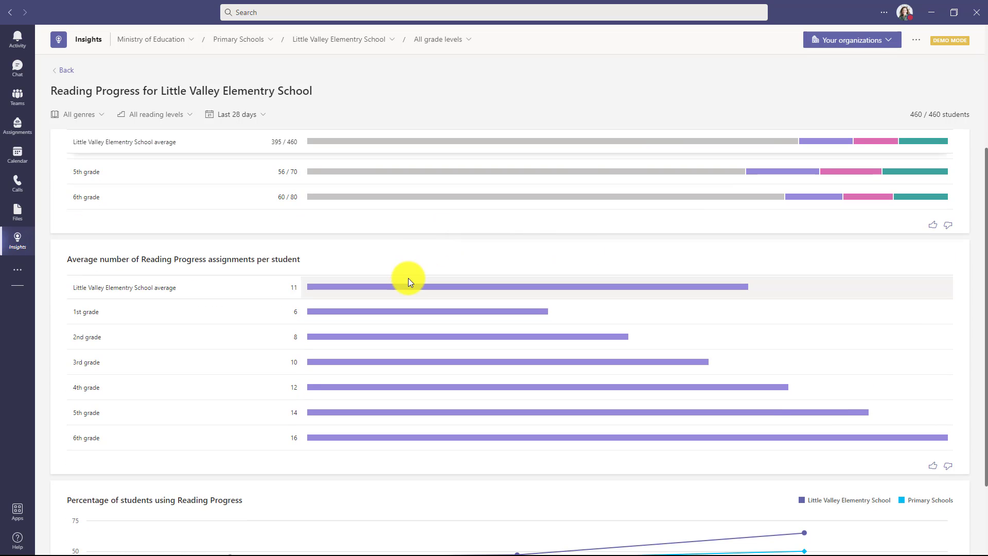
pyautogui.scroll(-2, 409, 278)
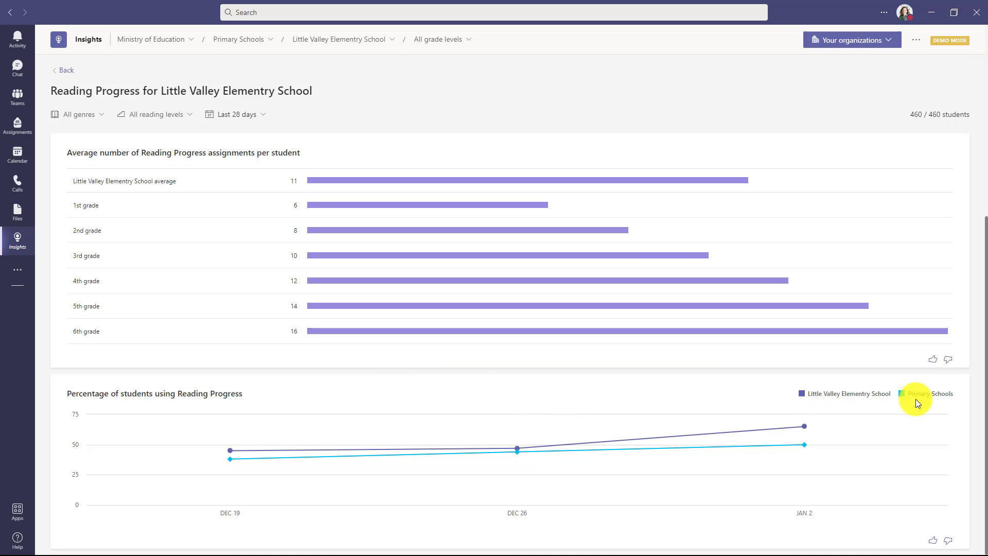
pyautogui.scroll(6, 189, 308)
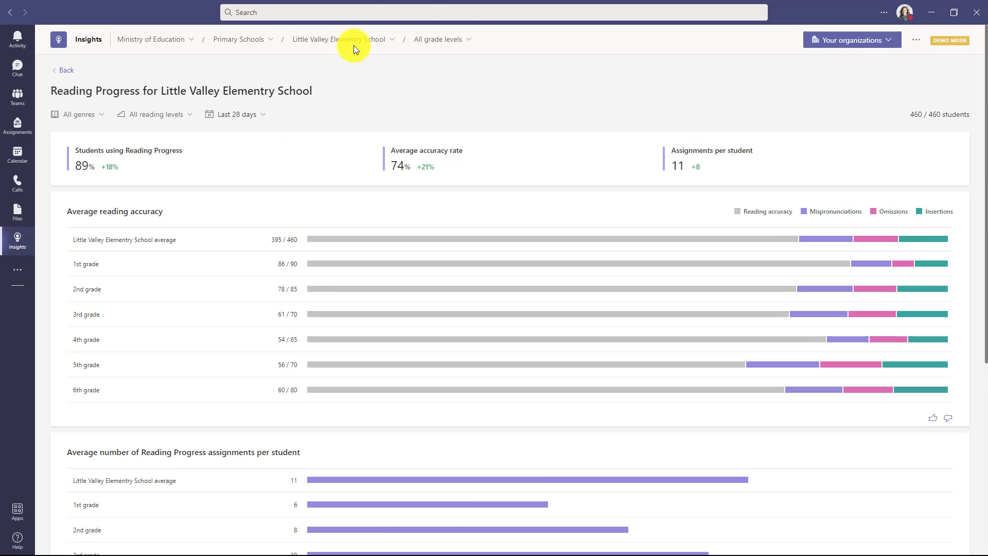
# Narrow the school report to 4th grade and review its accuracy rate, average correct words per minute and challenging words
pyautogui.click(458, 39)
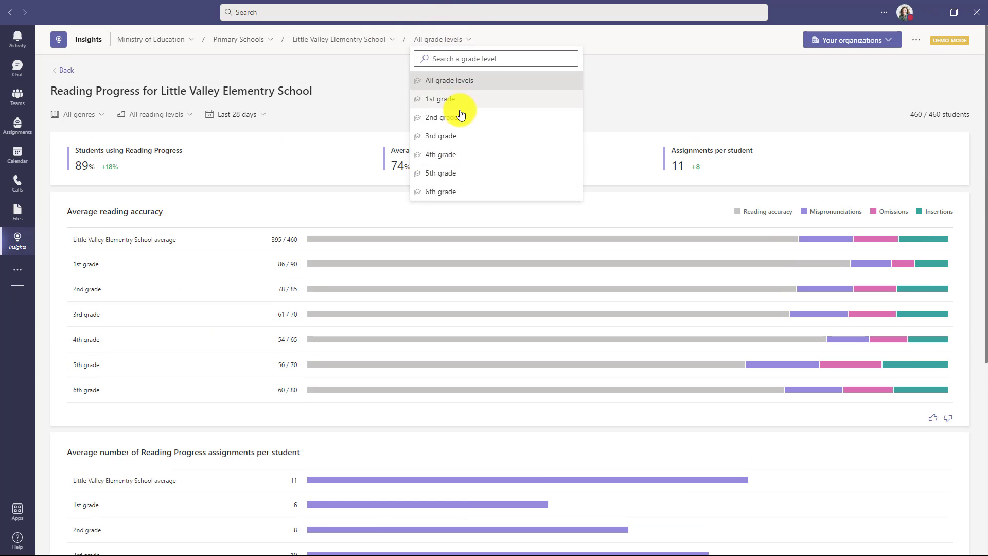
pyautogui.click(461, 154)
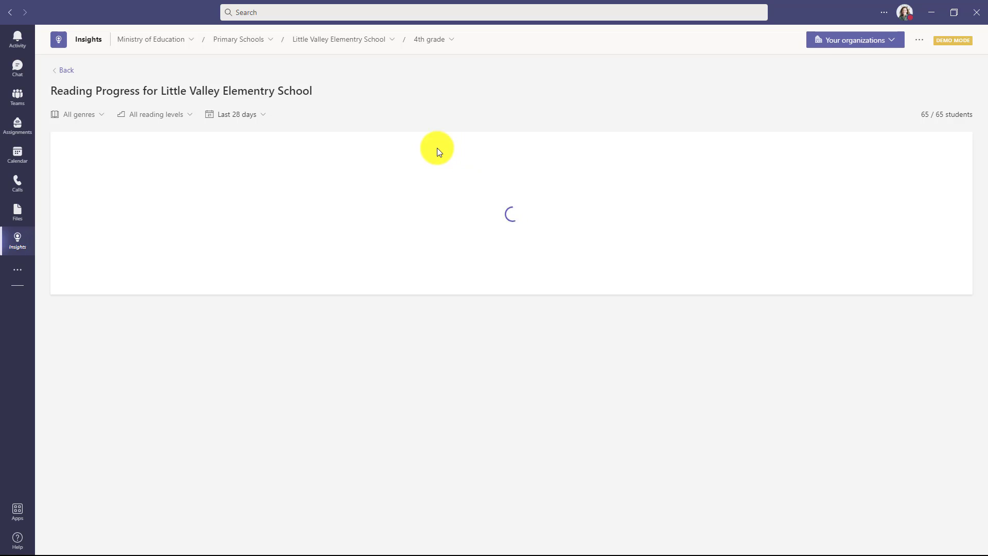
pyautogui.scroll(-8, 226, 263)
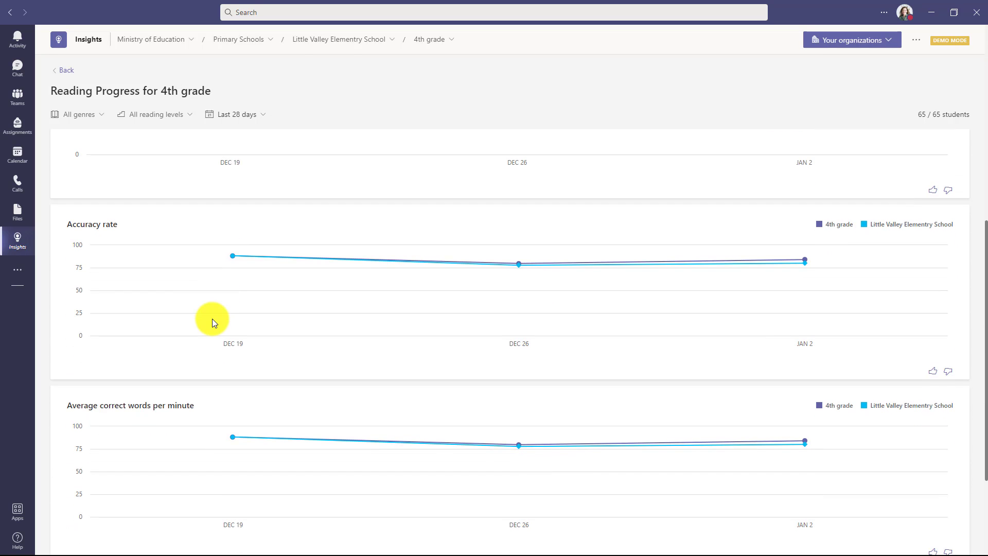
pyautogui.scroll(-2, 212, 319)
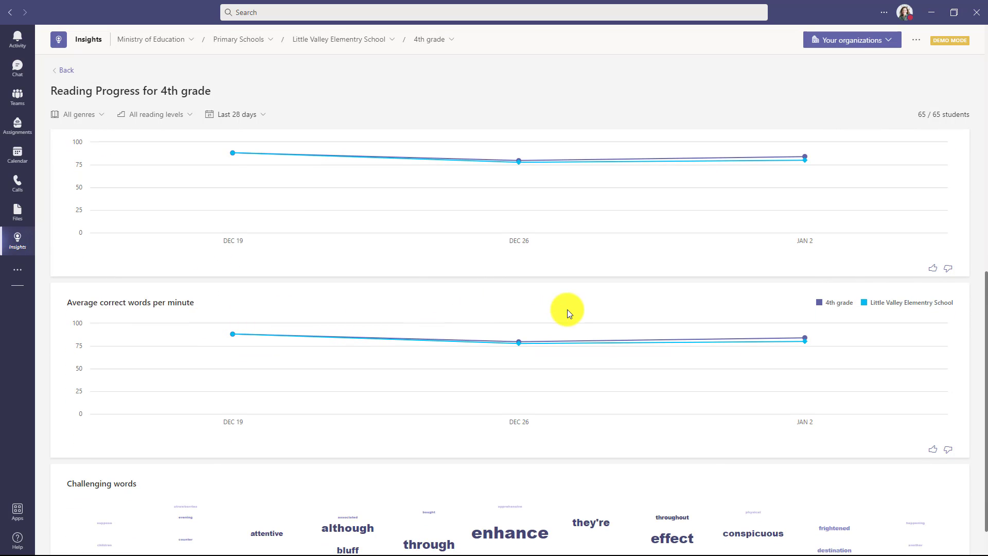
pyautogui.scroll(-1, 567, 309)
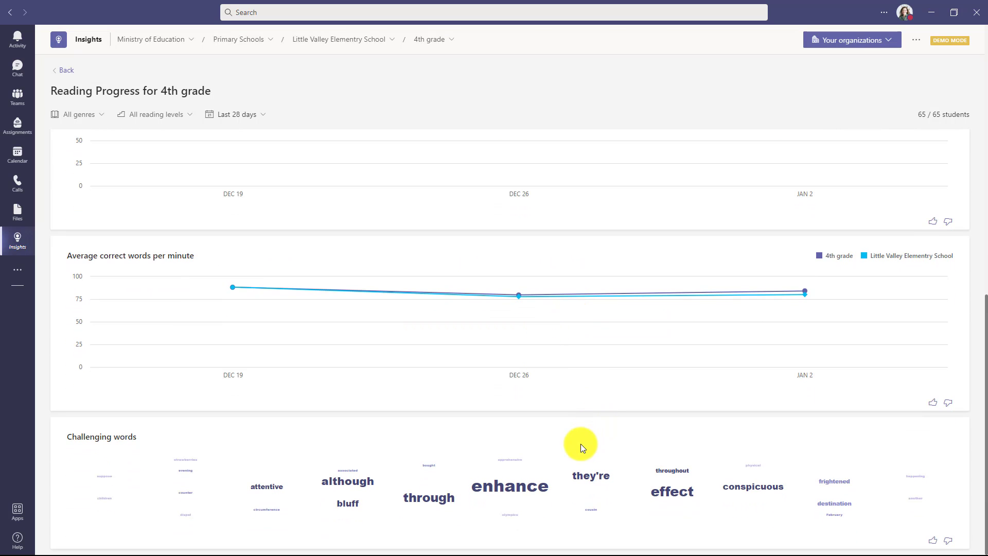
pyautogui.moveTo(517, 490)
pyautogui.scroll(10, 567, 456)
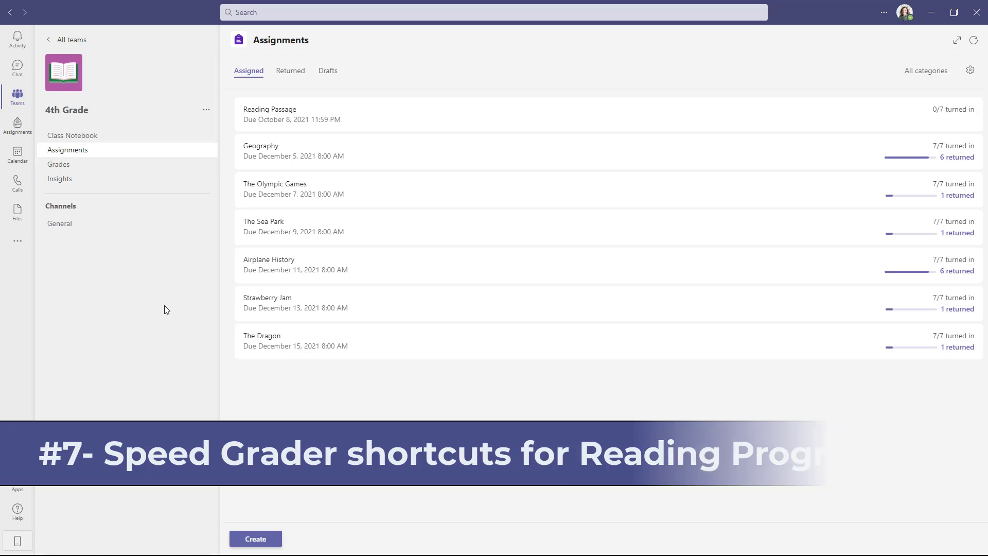
# Open a student's Geography submission in the 4th Grade assignments and bring up the marking options for the passage's first word
pyautogui.click(338, 156)
pyautogui.click(150, 200)
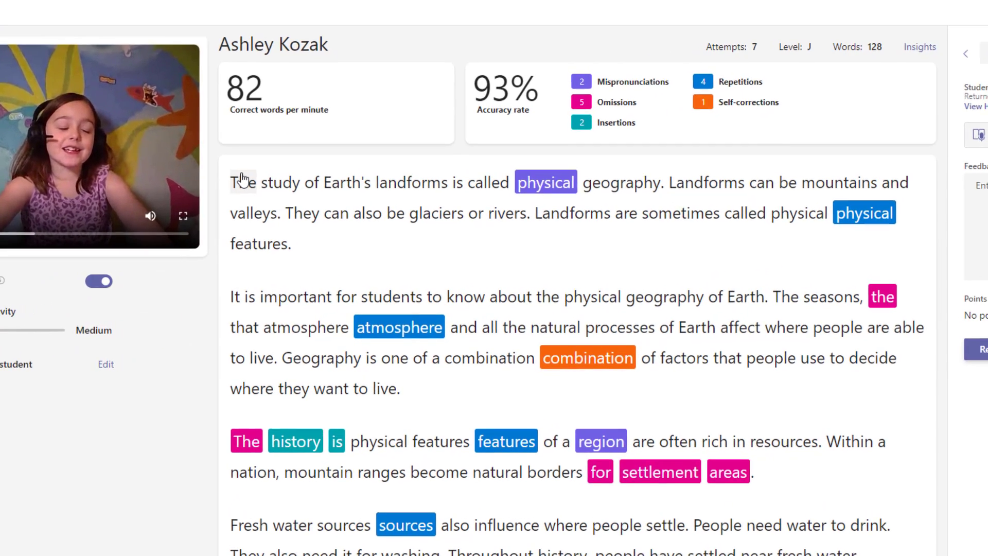
pyautogui.click(300, 203)
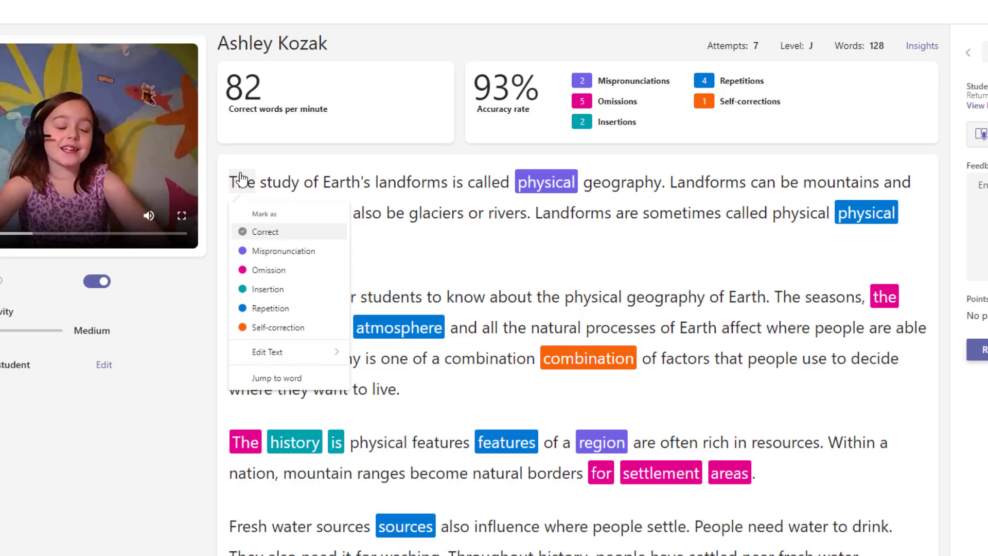
# Step through the word's marking options from Correct to Self-correction and back to Correct, and close the options
pyautogui.press('Down')
pyautogui.press('Down')
pyautogui.press('Down')
pyautogui.press('Down')
pyautogui.press('Down')
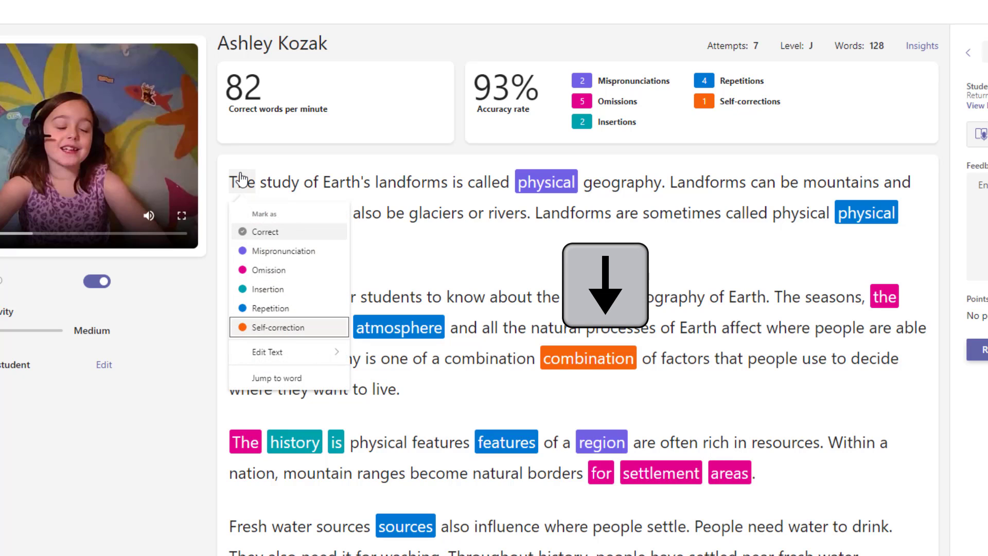
pyautogui.press('Up')
pyautogui.press('Up')
pyautogui.press('Up')
pyautogui.press('Up')
pyautogui.press('Up')
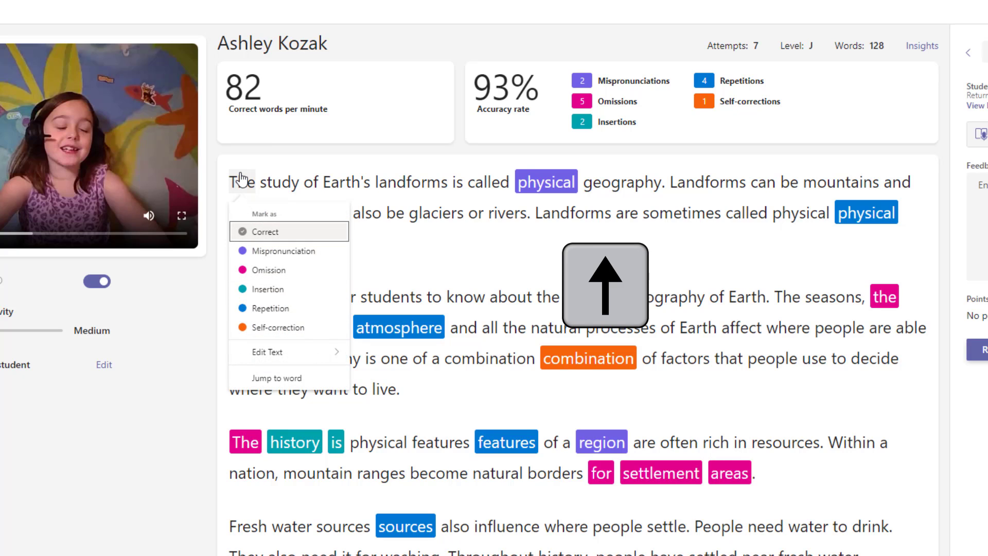
pyautogui.click(241, 181)
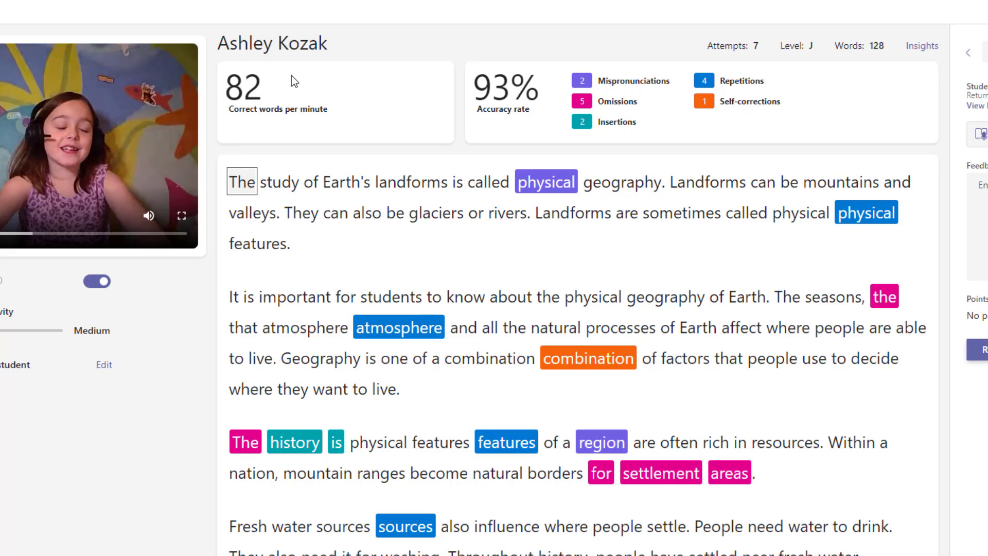
# Move the word focus forward from "The" to "mountains" in the passage's first line
pyautogui.press('Right')
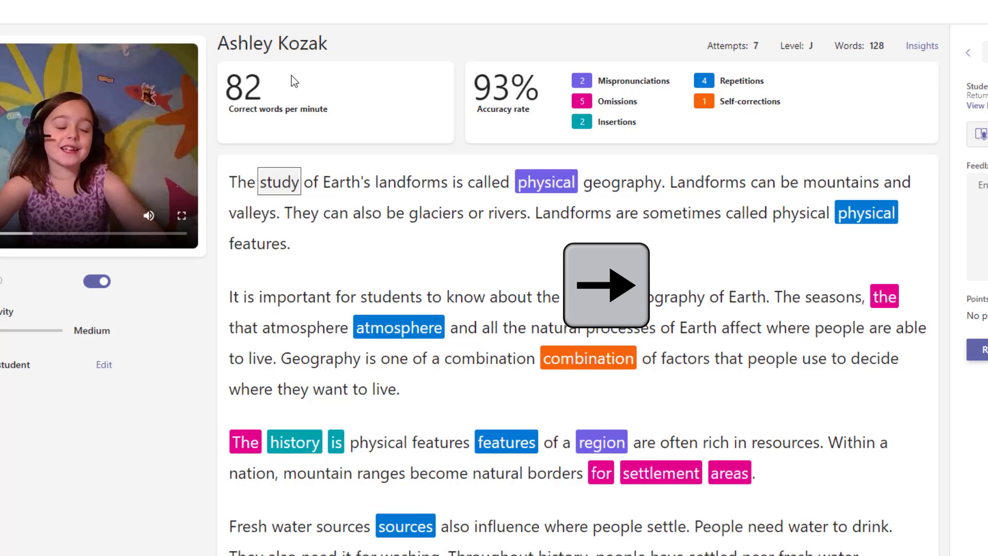
pyautogui.press('Right')
pyautogui.press('Right')
pyautogui.press('Right')
pyautogui.press('Right')
pyautogui.press('Right')
pyautogui.press('Right')
pyautogui.press('Right')
pyautogui.press('Right')
pyautogui.press('Right')
pyautogui.press('Right')
pyautogui.press('Right')
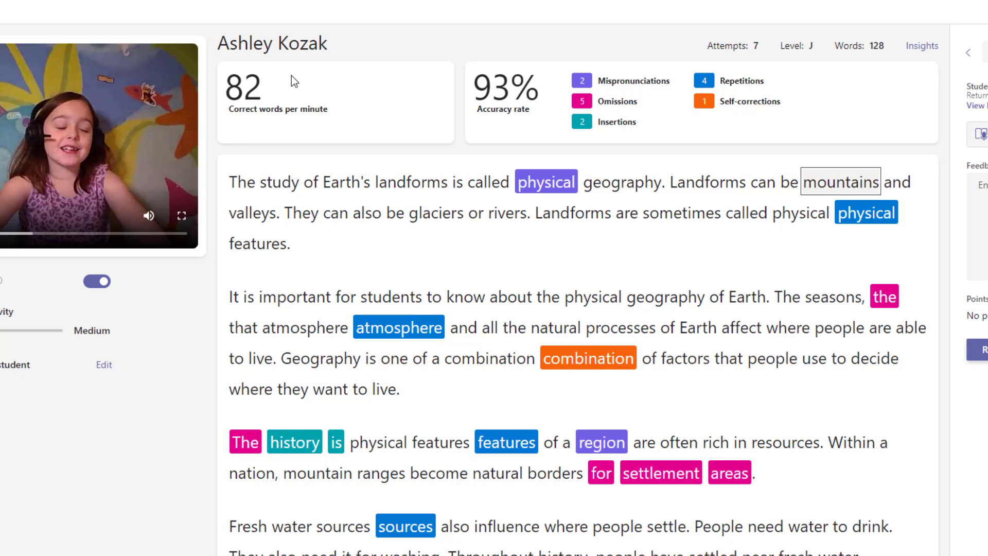
# Move the word focus back from "mountains" to "of" in the passage's first line
pyautogui.press('Left')
pyautogui.press('Left')
pyautogui.press('Left')
pyautogui.press('Left')
pyautogui.press('Left')
pyautogui.press('Left')
pyautogui.press('Left')
pyautogui.press('Left')
pyautogui.press('Left')
pyautogui.press('Left')
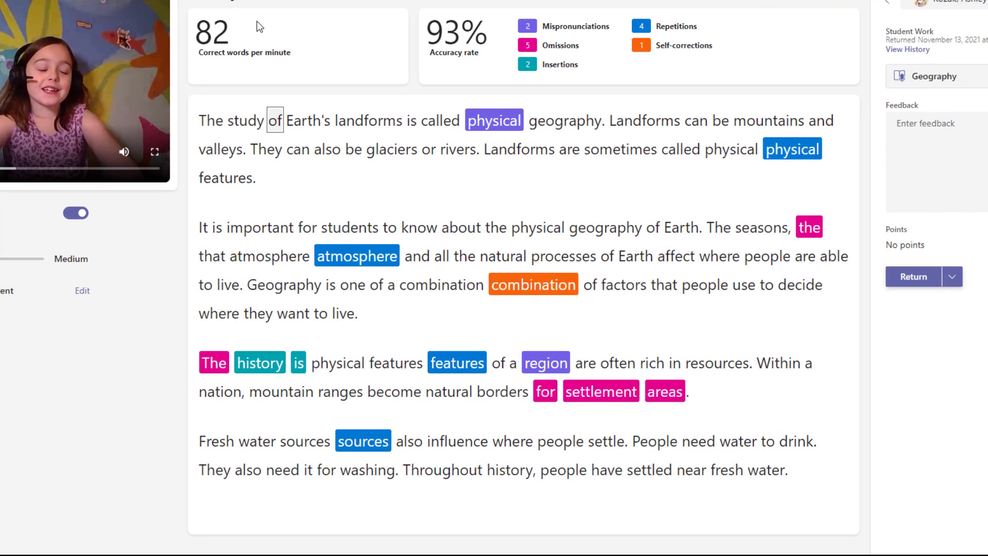
# Jump the word focus to the passage's last word and back to its first word
pyautogui.press('End')
pyautogui.press('End')
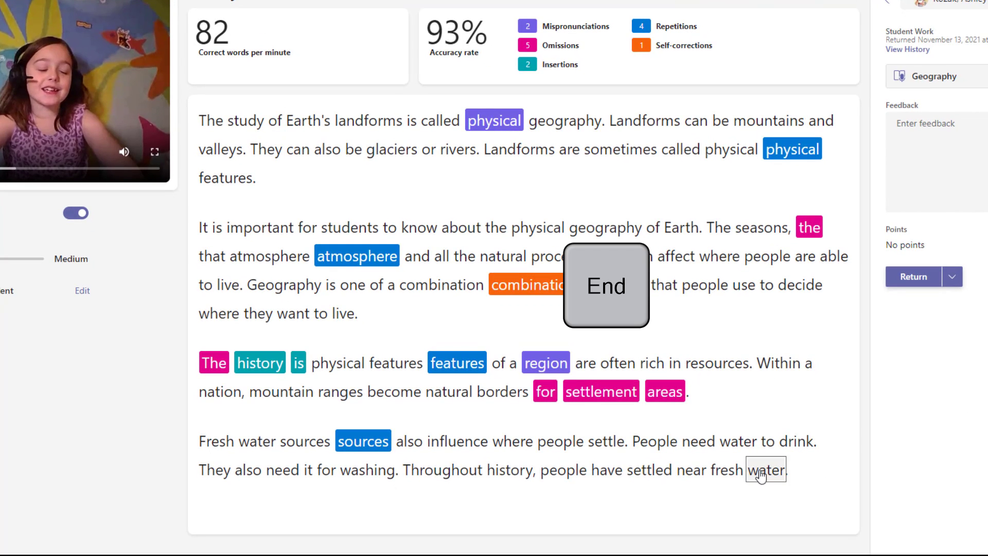
pyautogui.press('Home')
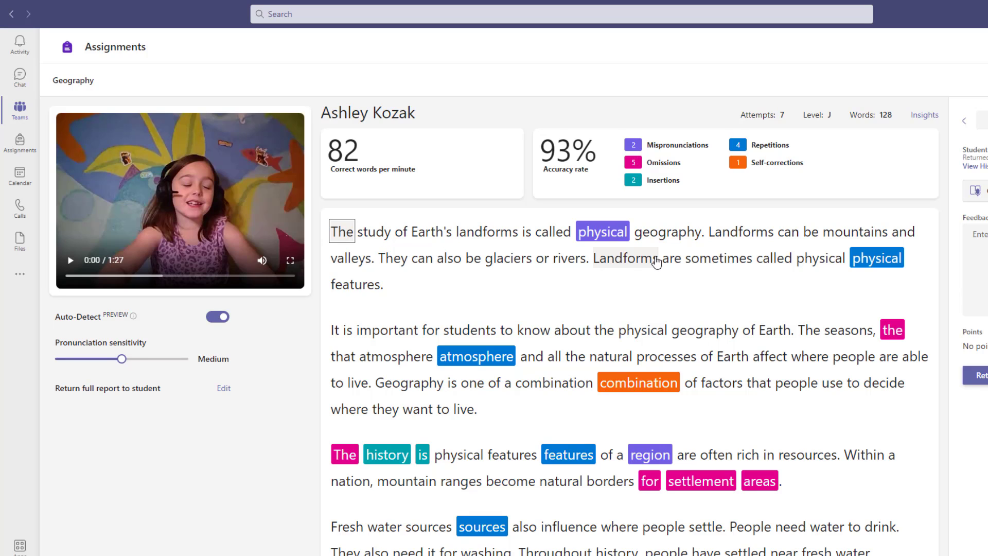
# Move the word focus to "Landforms" in the first line, and play and pause the student's recording
pyautogui.press('Right')
pyautogui.press('Right')
pyautogui.press('Right')
pyautogui.press('Right')
pyautogui.press('Right')
pyautogui.press('Right')
pyautogui.press('Right')
pyautogui.press('Right')
pyautogui.press('Right')
pyautogui.press('Right')
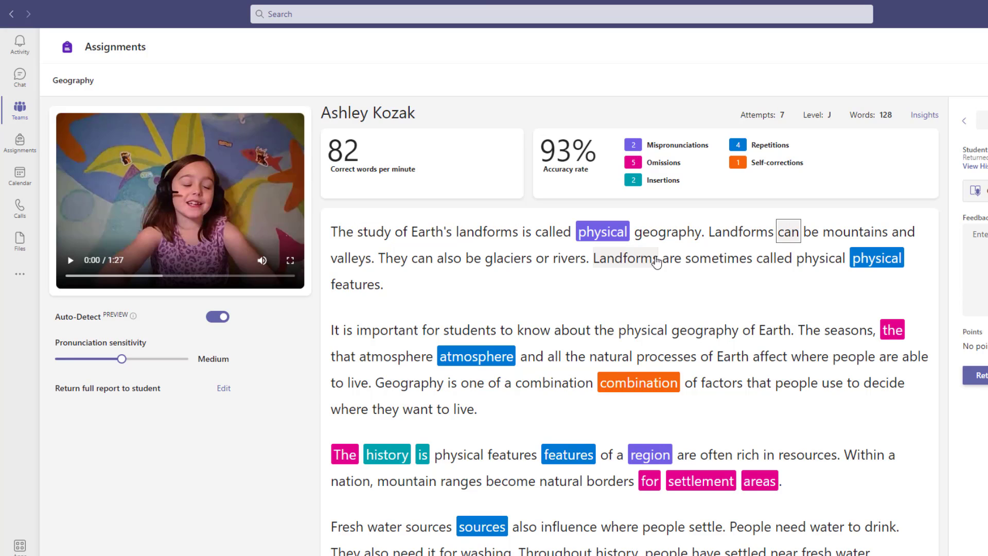
pyautogui.press('Left')
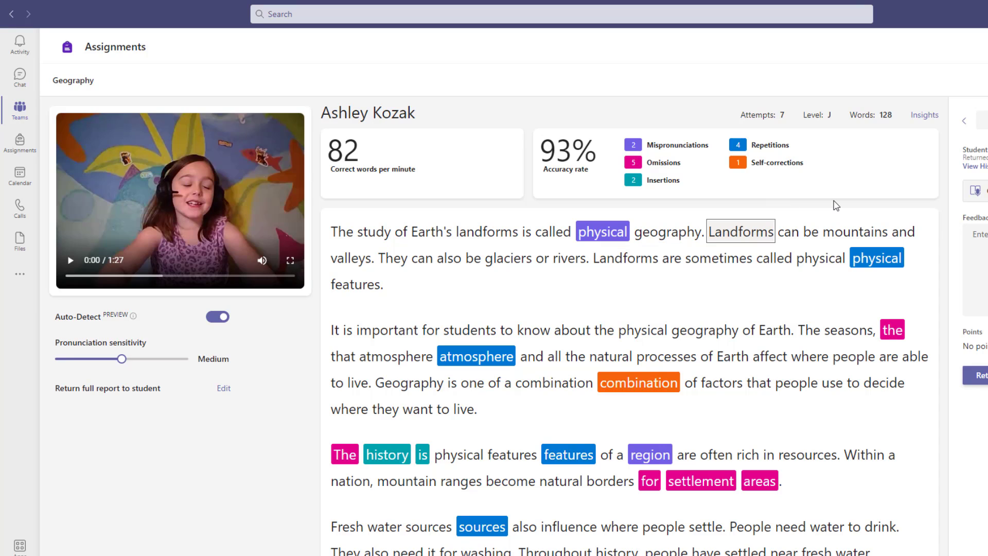
pyautogui.press('space')
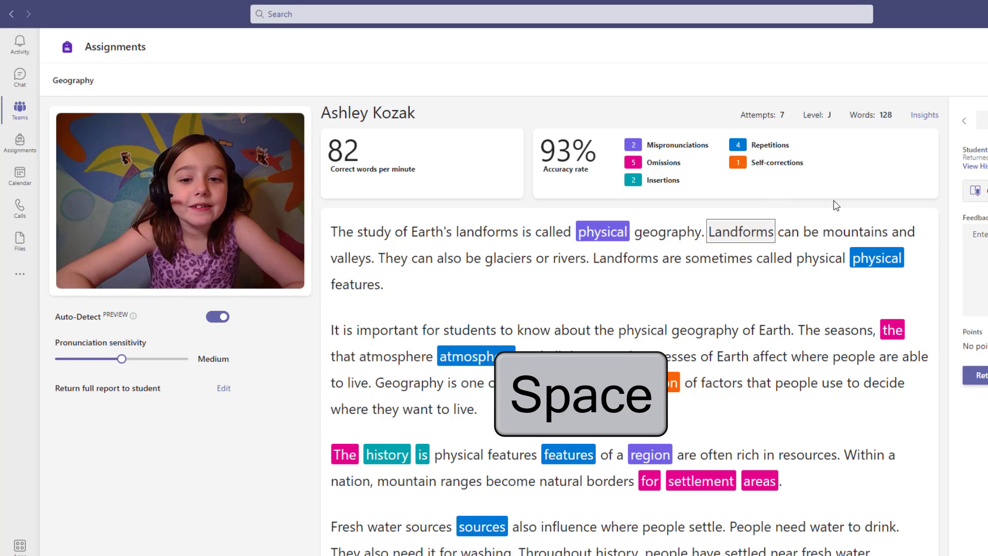
pyautogui.press('space')
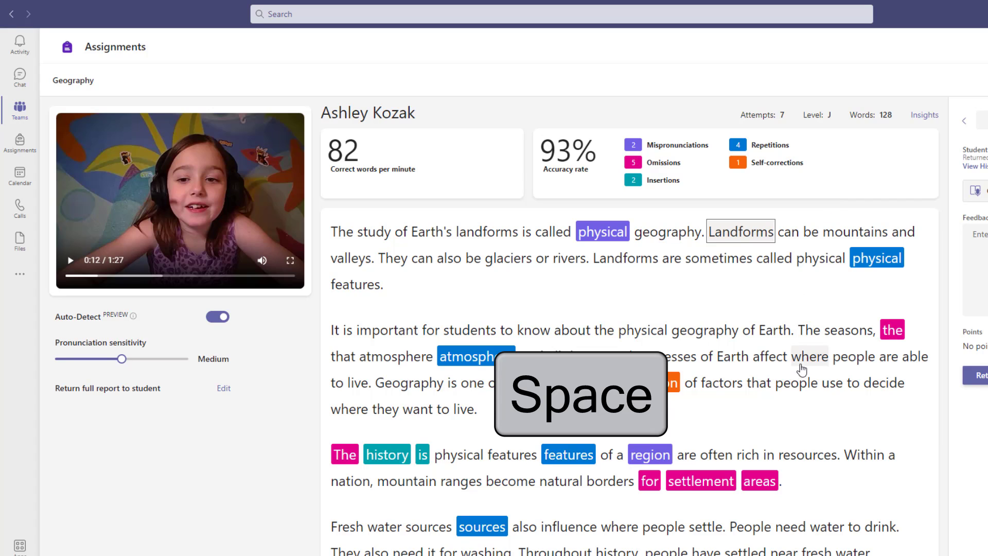
# Play the student's recording from the word "people" before "use to decide" in the second paragraph, and pause it
pyautogui.click(800, 385)
pyautogui.press('Return')
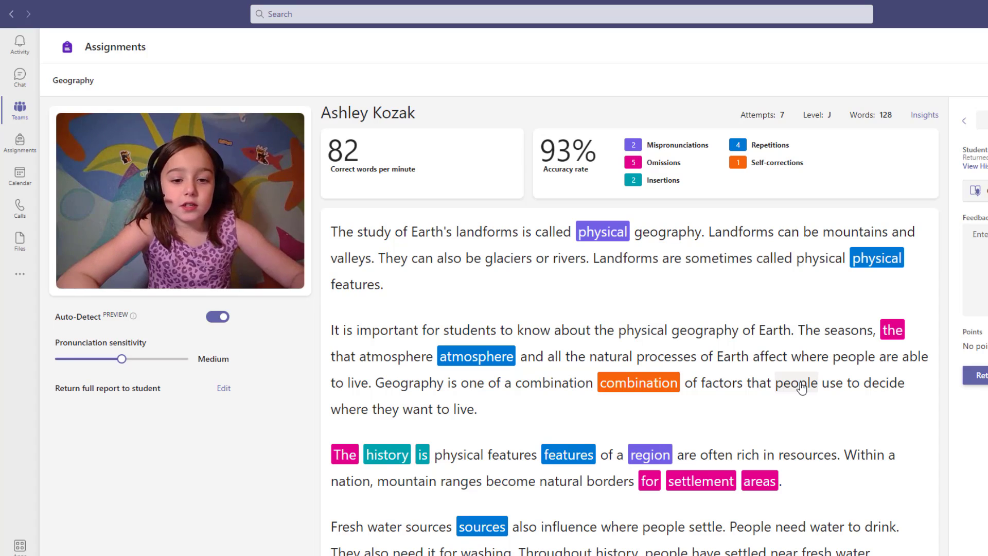
pyautogui.press('space')
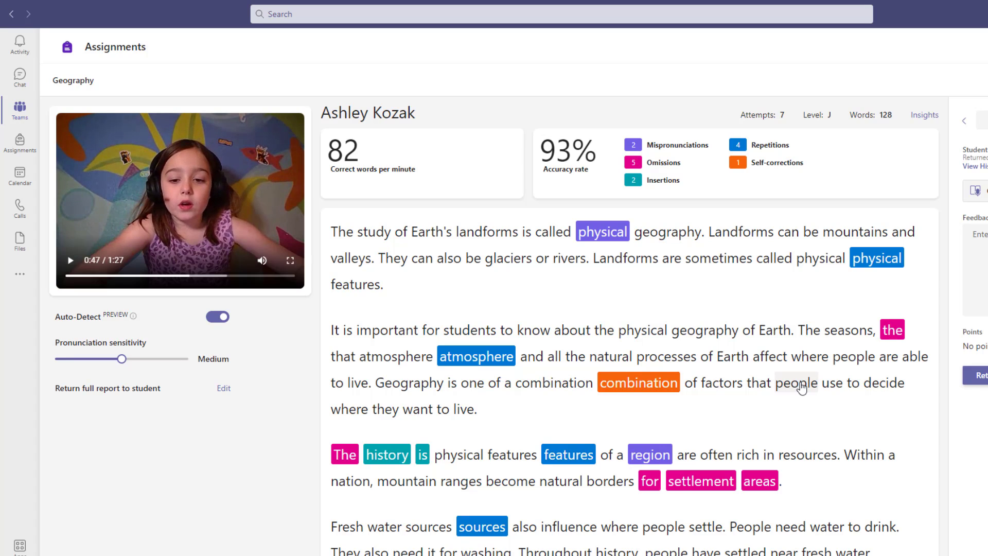
# Return to the first word "The" and play, pause and resume the student's recording
pyautogui.click(347, 234)
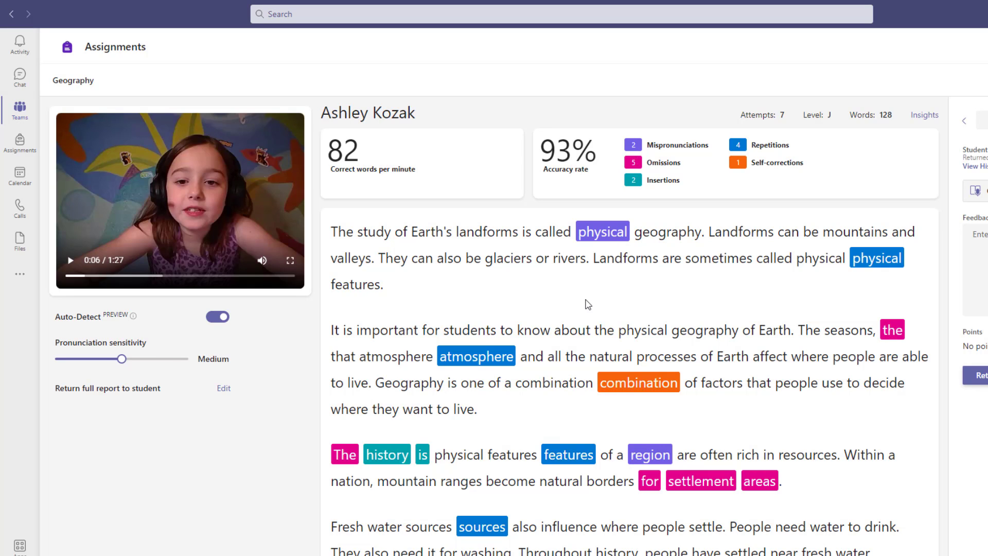
pyautogui.hotkey('ctrl', '.')
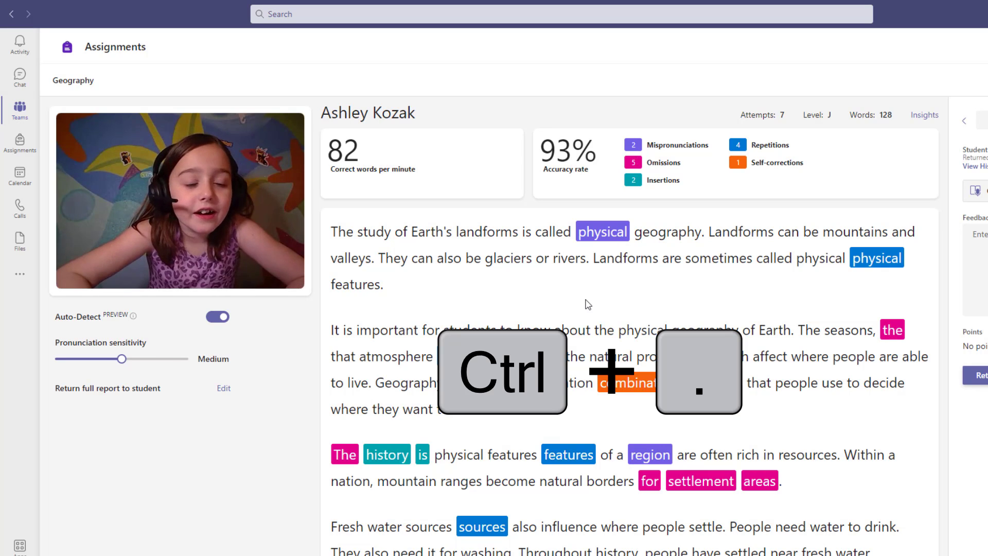
pyautogui.hotkey('ctrl', '.')
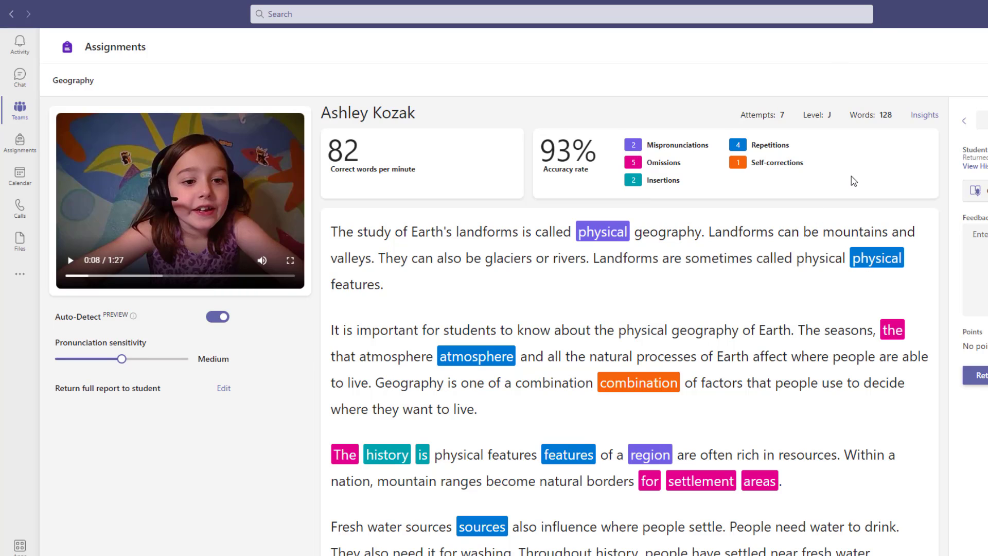
pyautogui.hotkey('ctrl', '.')
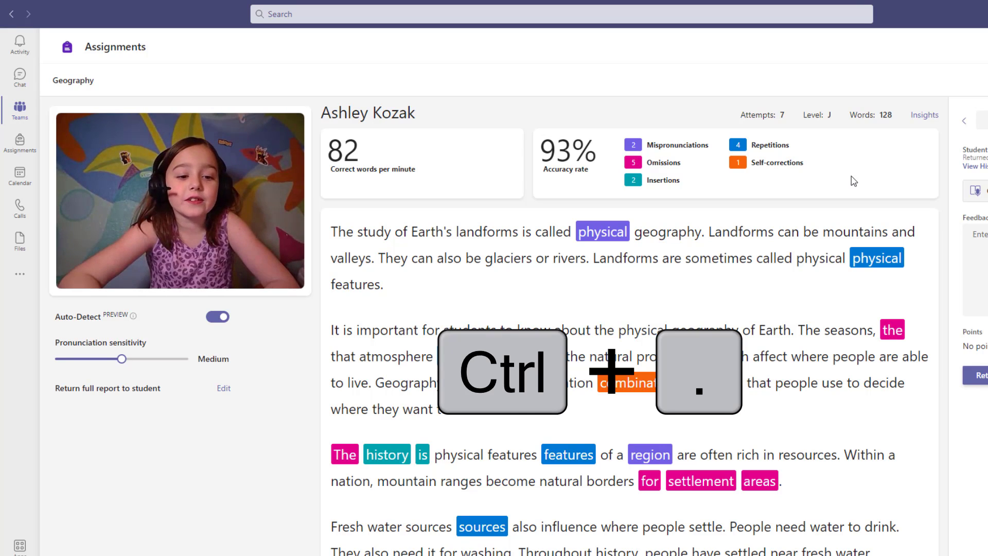